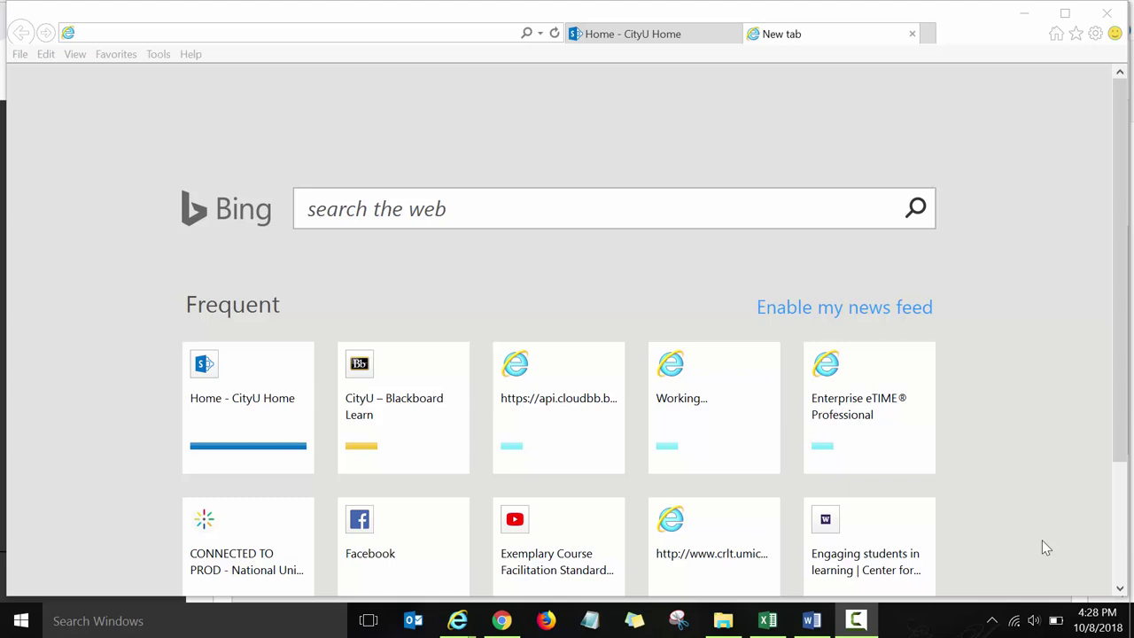
- Load the CityU Blackboard Learn portal from the autocompleted courses.cityu.edu address
left_click(110, 33)
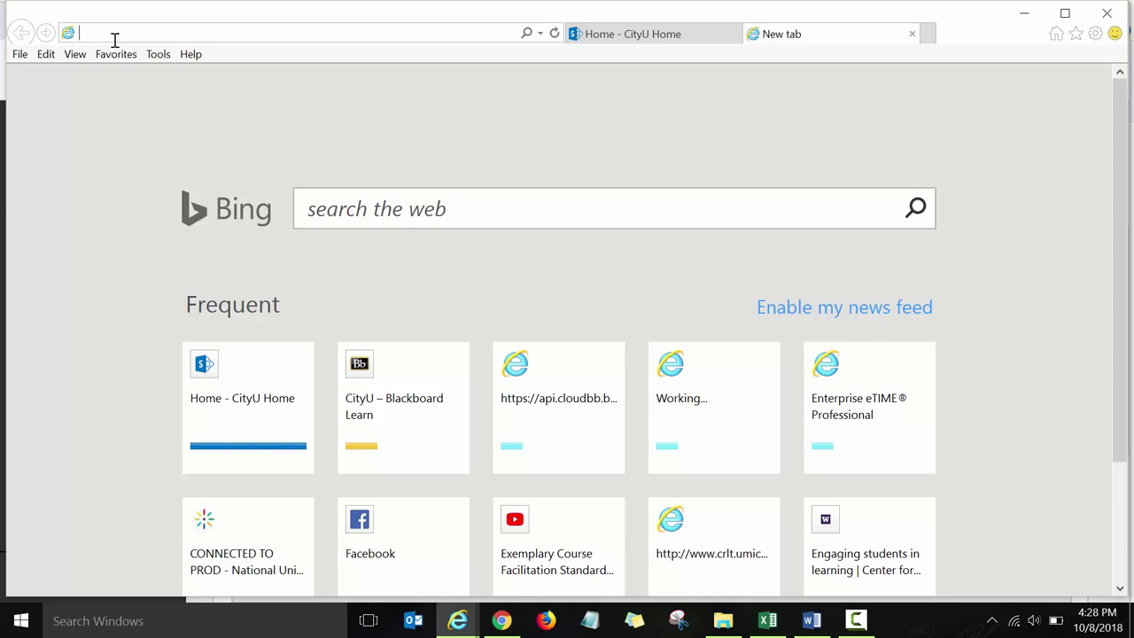
type("cour")
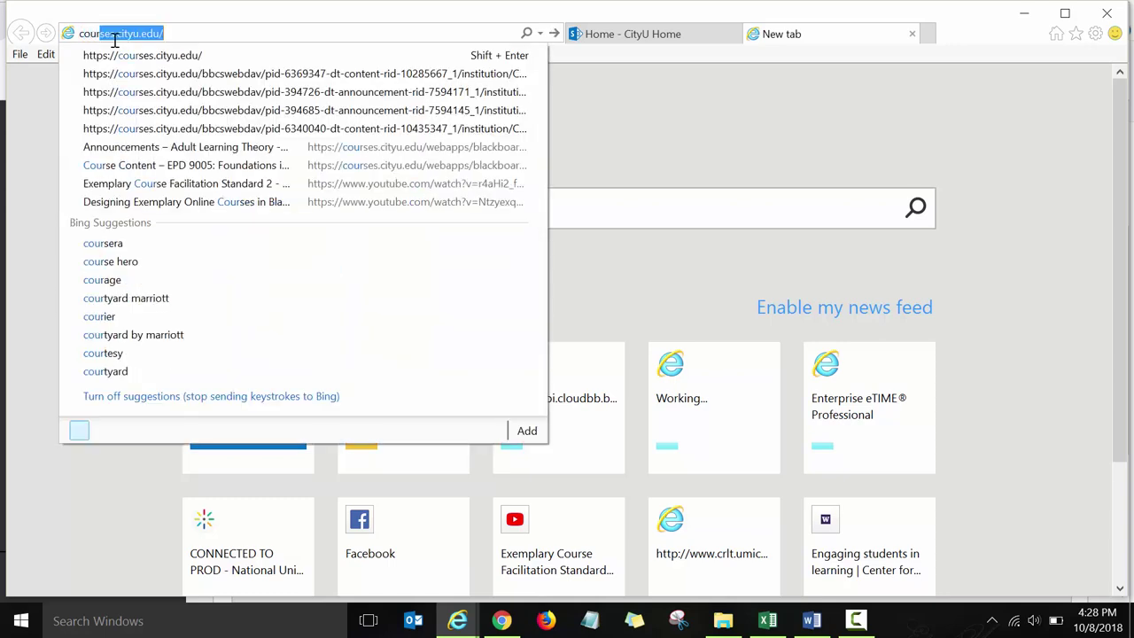
key("Return")
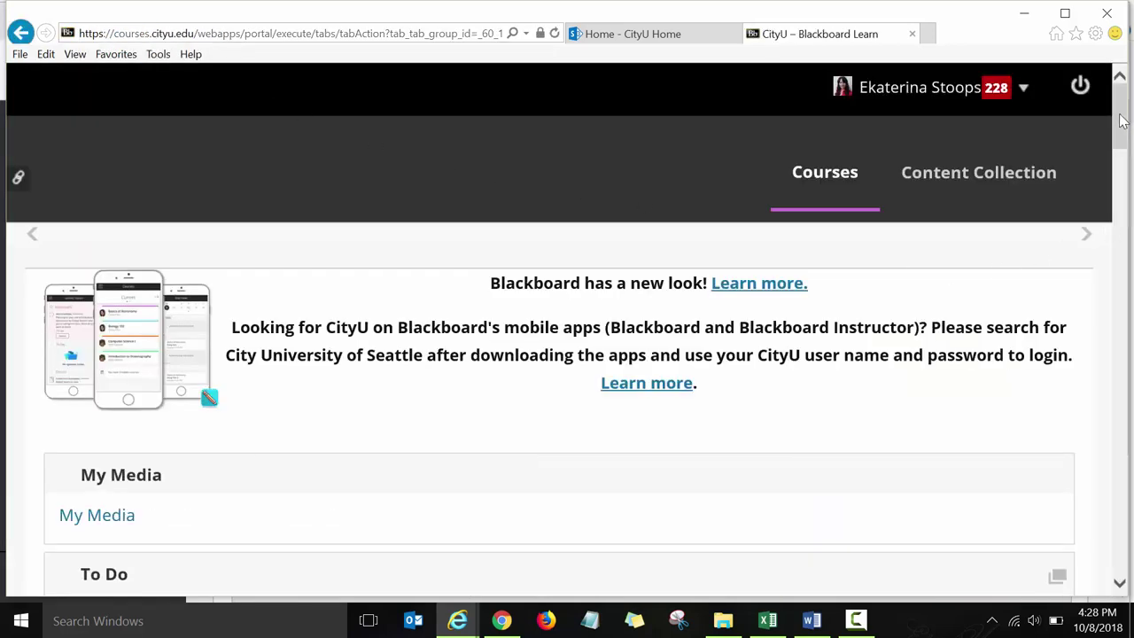
- Scroll the portal page to bring the My Media module into view
left_click_drag(1124, 122, 1127, 232)
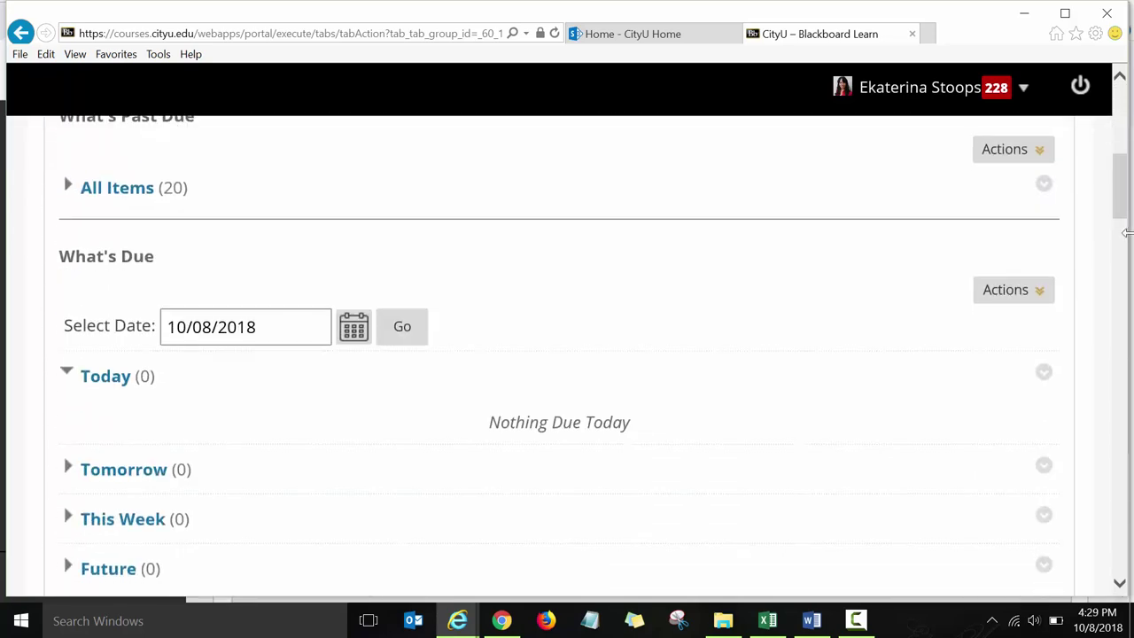
left_click_drag(1122, 187, 1128, 259)
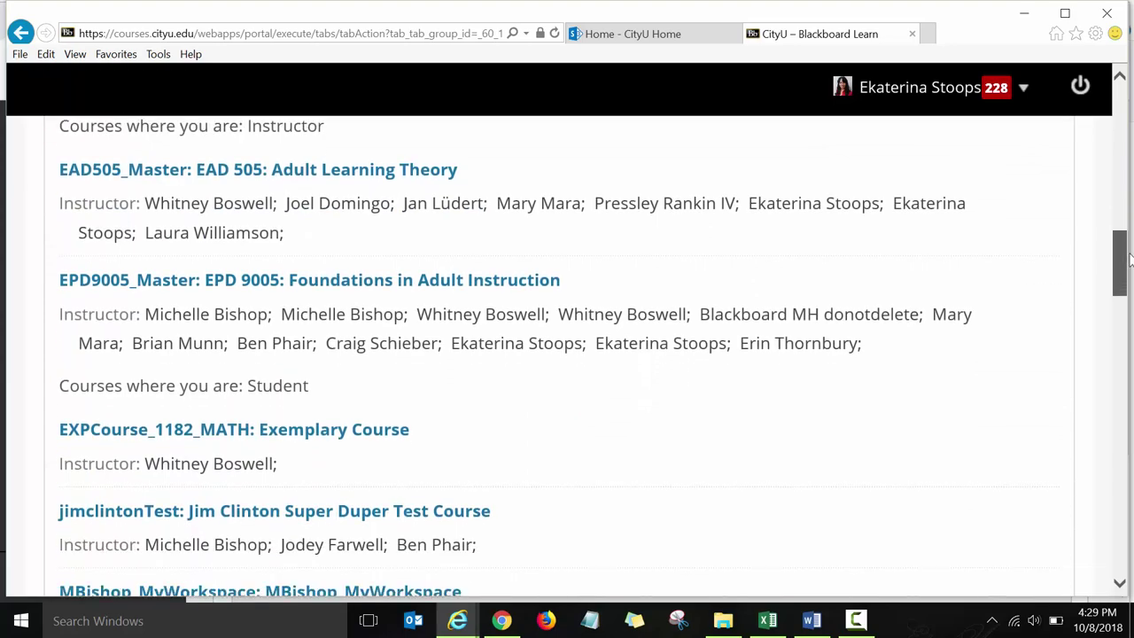
mouse_move(1128, 258)
left_mouse_down()
mouse_move(1125, 319)
mouse_move(1124, 144)
left_mouse_up()
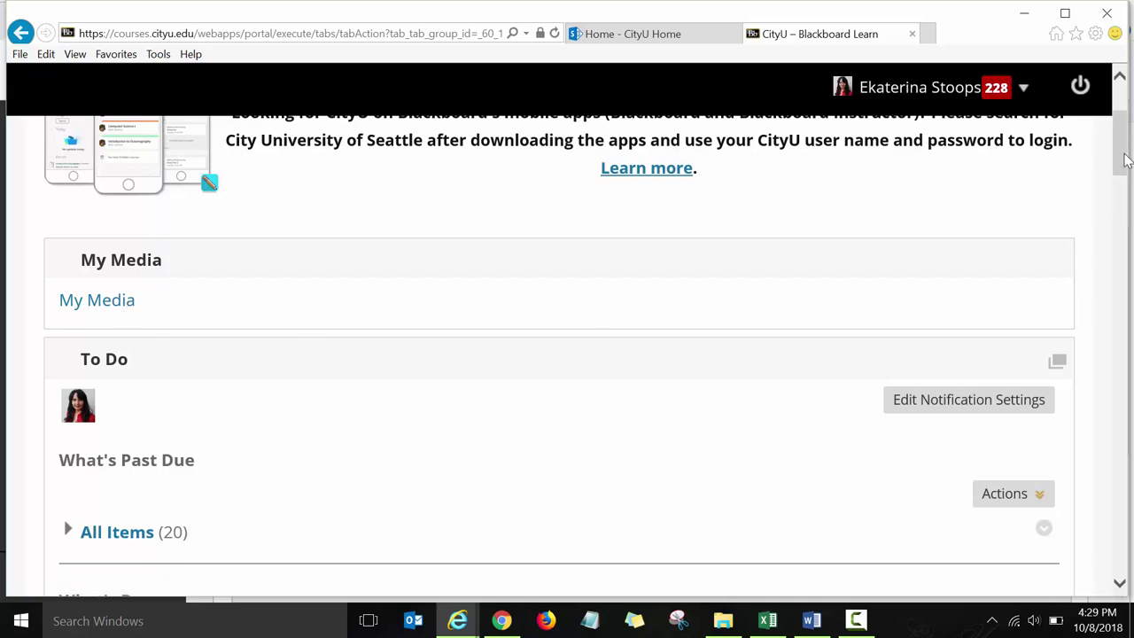
scroll(1129, 161, "up", 2)
scroll(1129, 146, "down", 2)
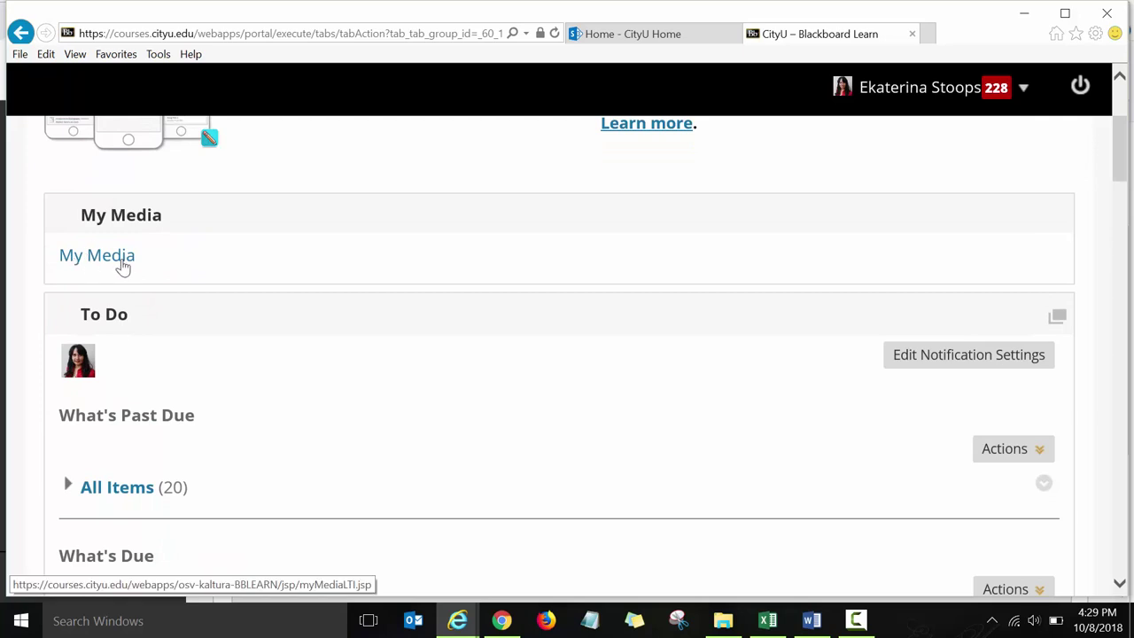
- Open Kaltura My Media and scroll to the 'Week 4-test' and 'test' recordings
left_click(120, 265)
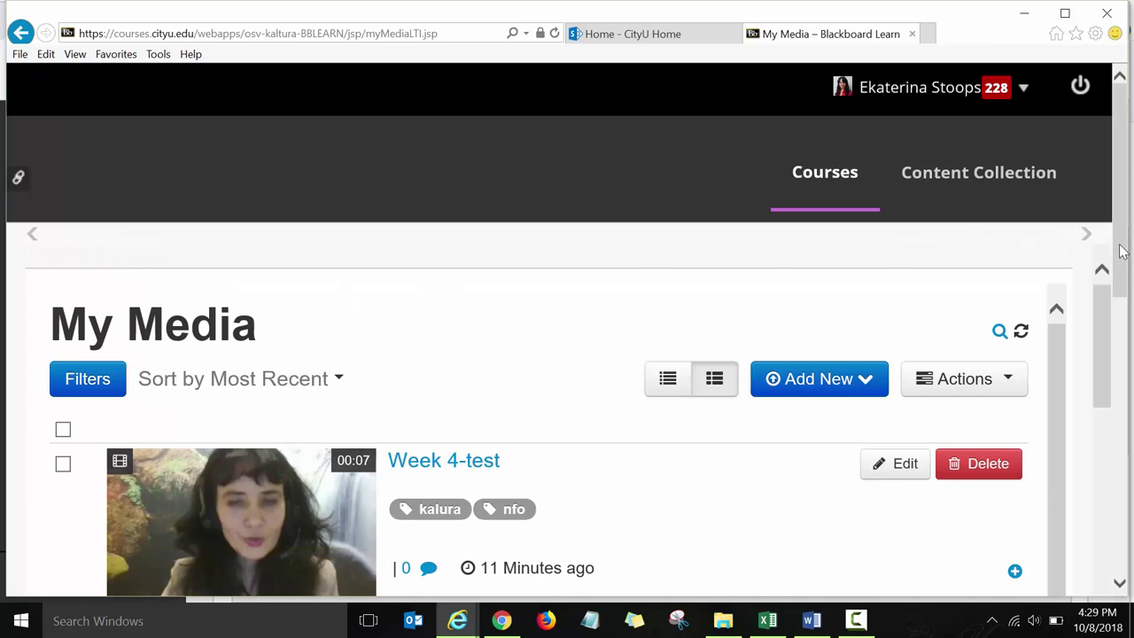
mouse_move(1123, 252)
left_mouse_down()
mouse_move(1118, 335)
mouse_move(1107, 276)
left_mouse_up()
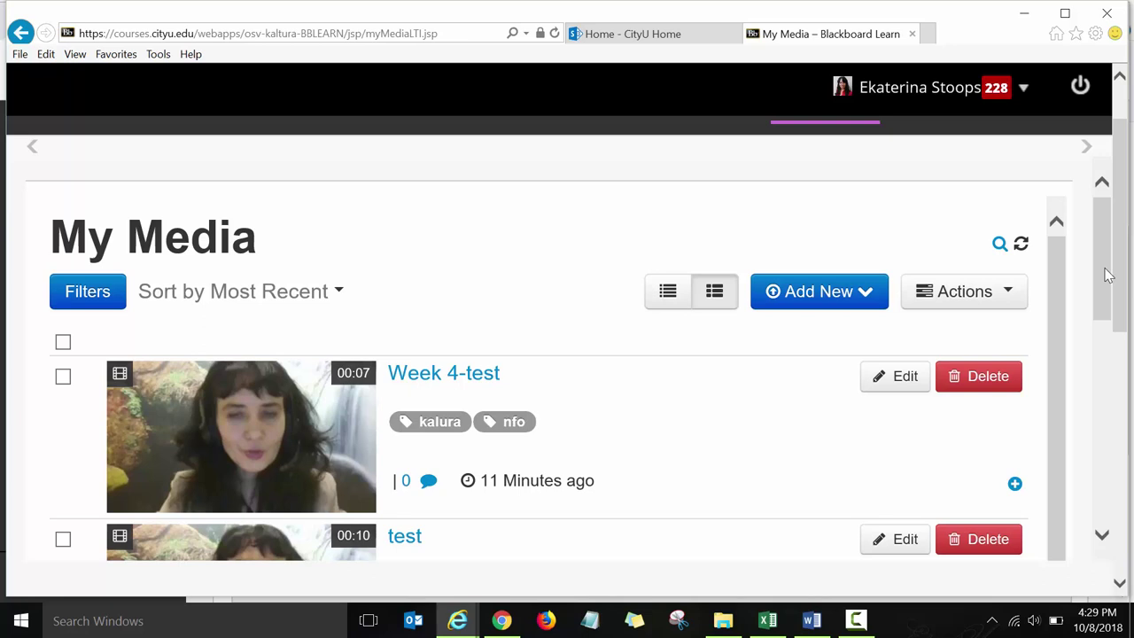
left_click_drag(1101, 258, 1103, 278)
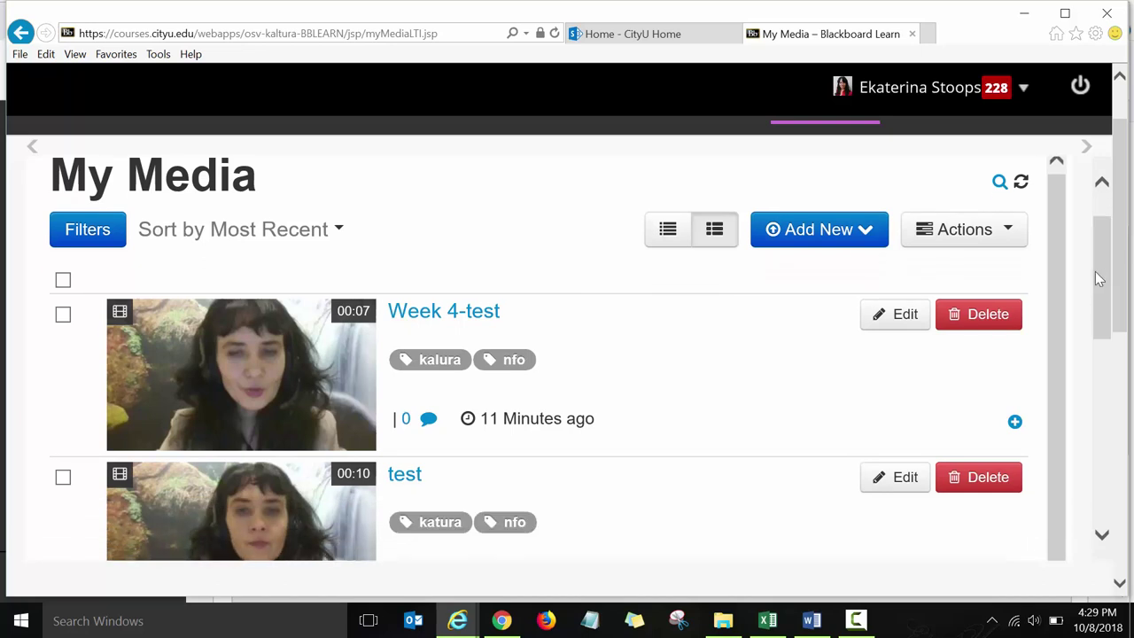
- Show the Add New choices: upload, webcam recording, CaptureSpace Lite and video quiz
left_click(866, 235)
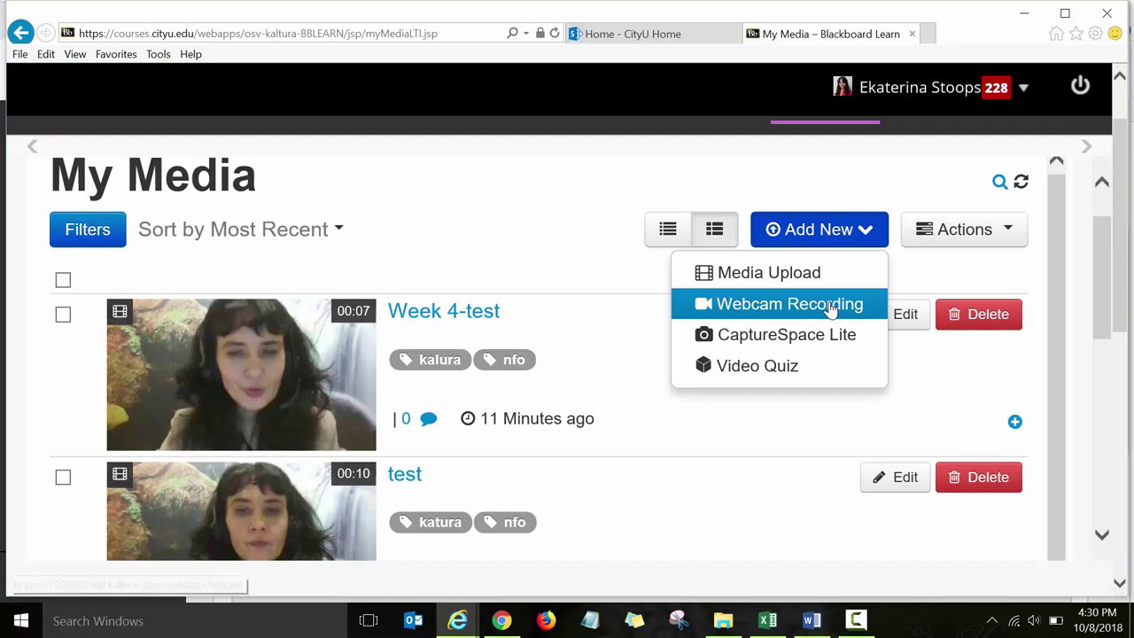
- Start a Webcam Recording and allow Flash camera and microphone access
left_click(832, 304)
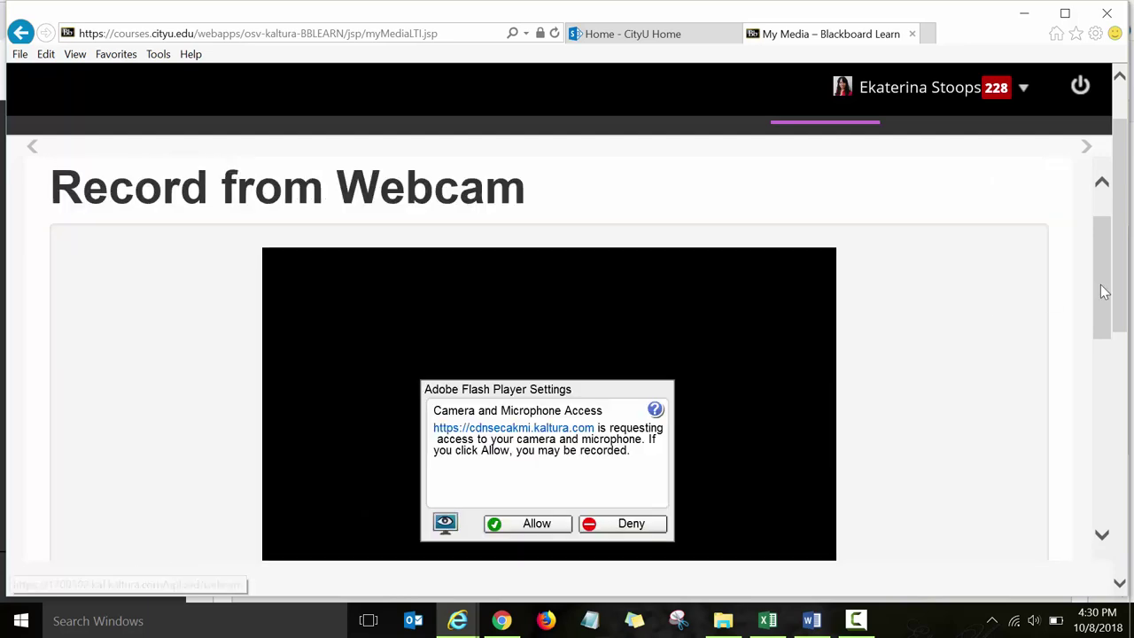
left_click_drag(1104, 273, 1105, 312)
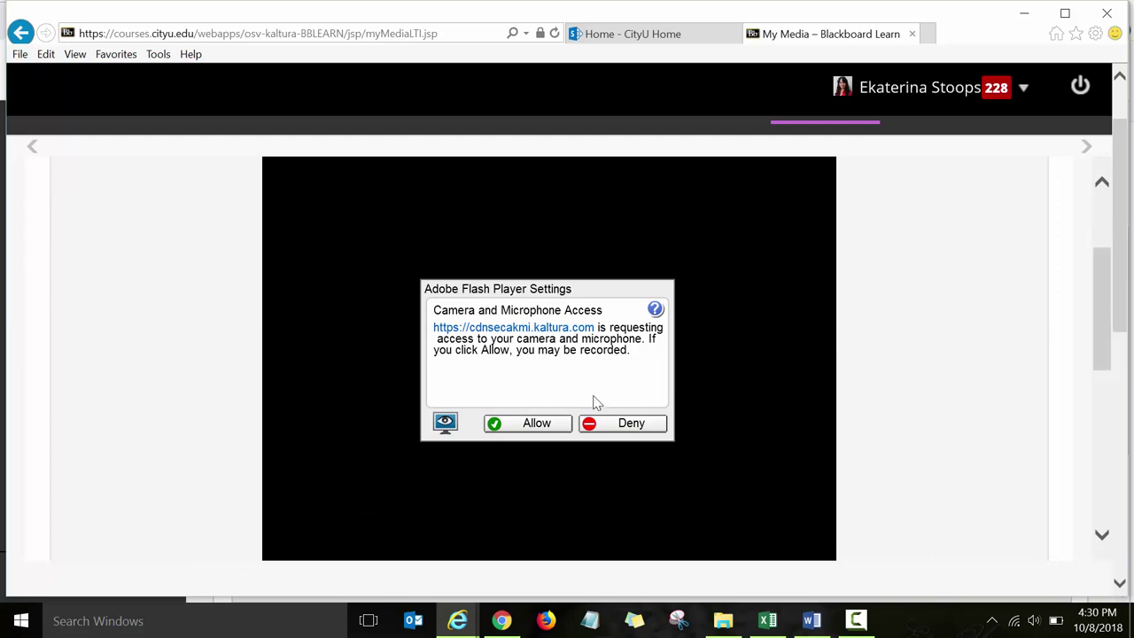
left_click(536, 424)
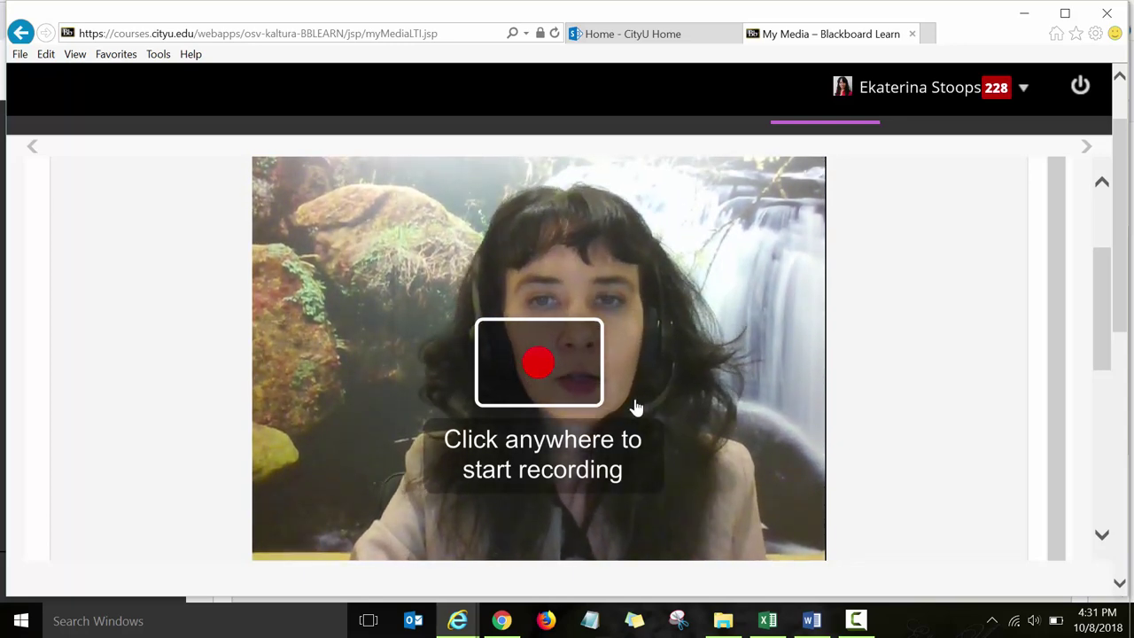
- Record a 9-second clip from the live webcam preview
left_click(705, 390)
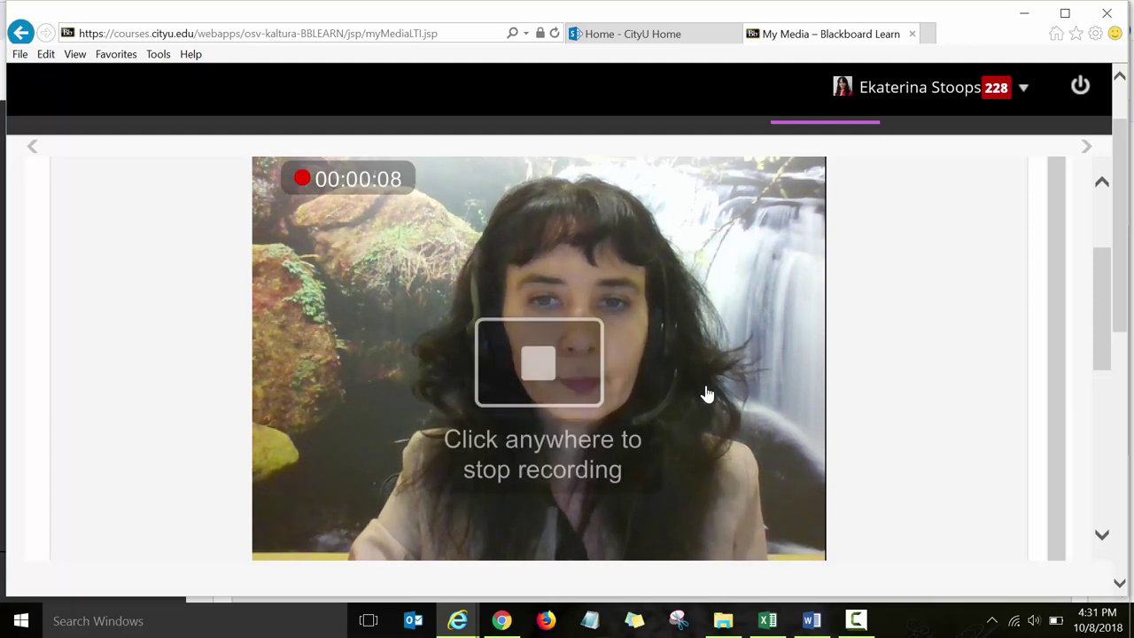
left_click(662, 395)
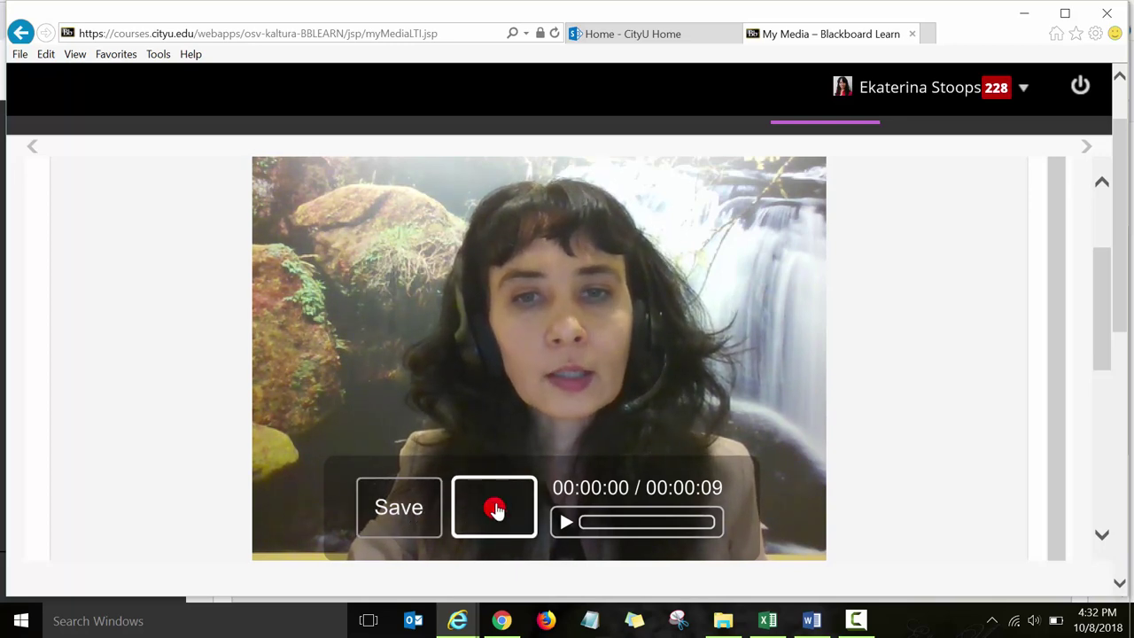
- Decline re-recording and upload the 9-second clip to Kaltura
left_click(495, 509)
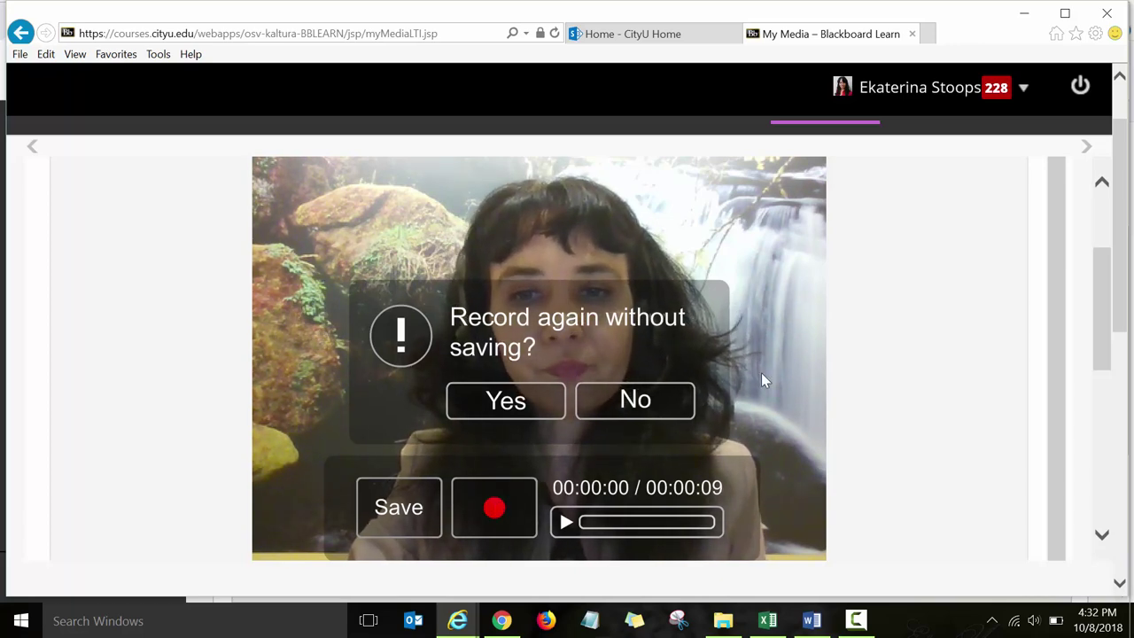
left_click(656, 396)
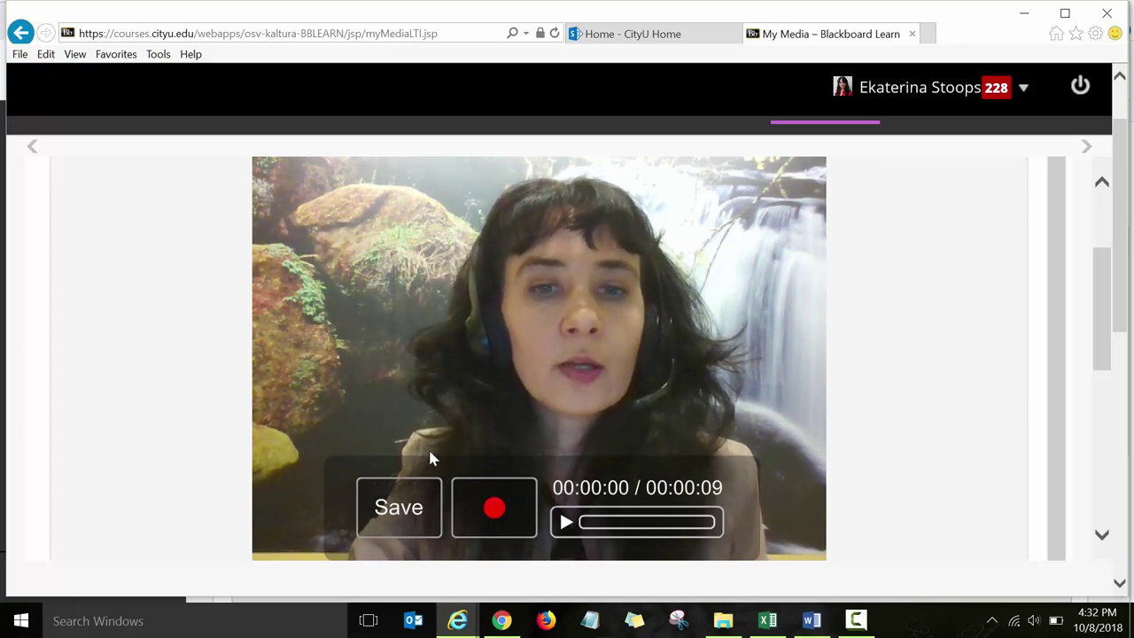
left_click(401, 507)
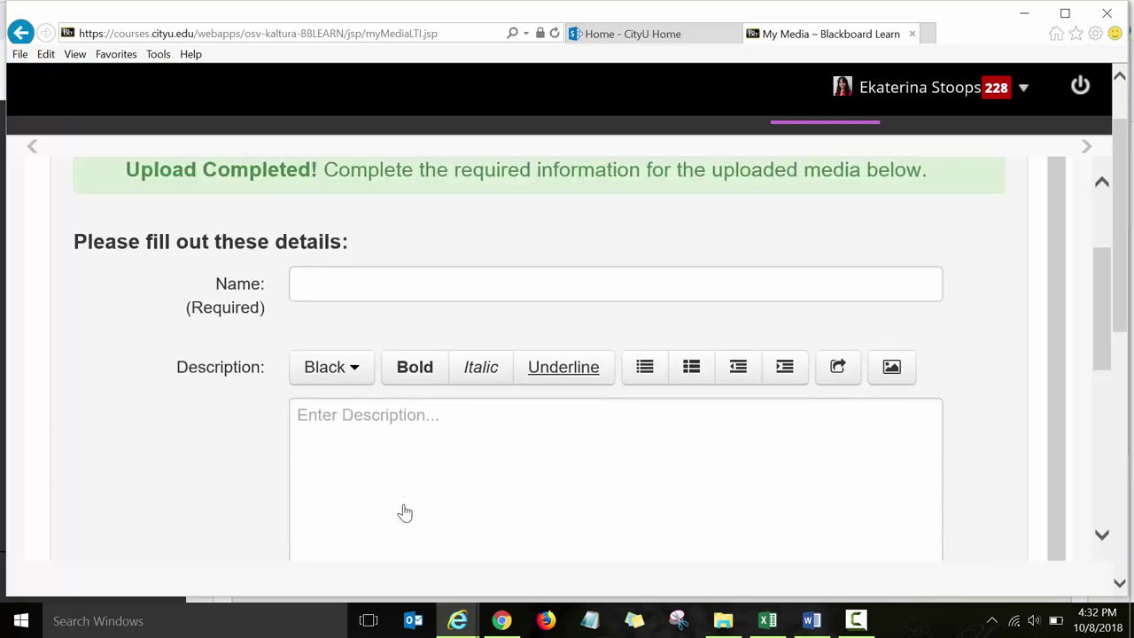
- Name the uploaded recording 'Week 3 Announcement test'
left_click(347, 284)
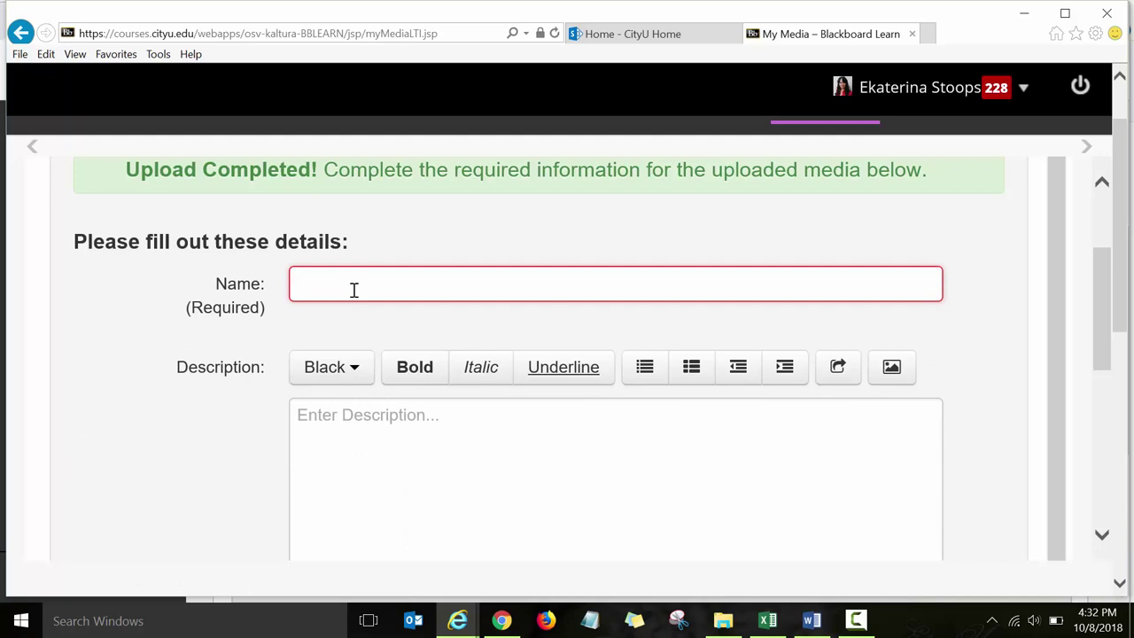
type("Week 3 A")
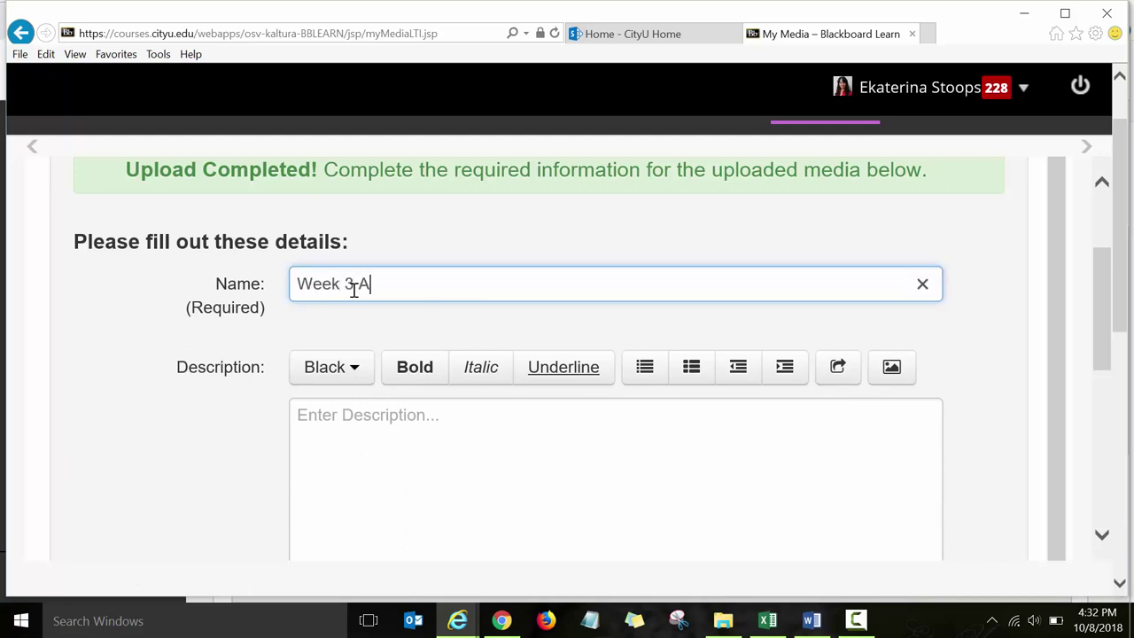
type("nnouncement")
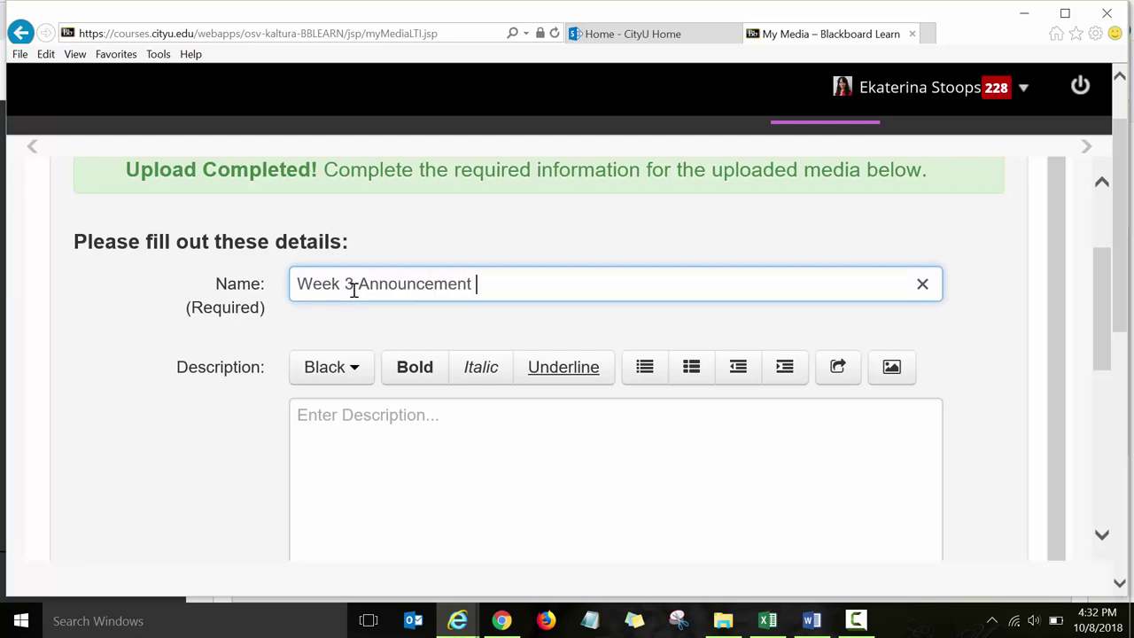
type(" test")
scroll(1060, 292, "down", 1)
scroll(1063, 354, "down", 2)
scroll(1074, 416, "down", 2)
- Add the tags 'kaltura' and 'nfo' to the recording
left_click(340, 414)
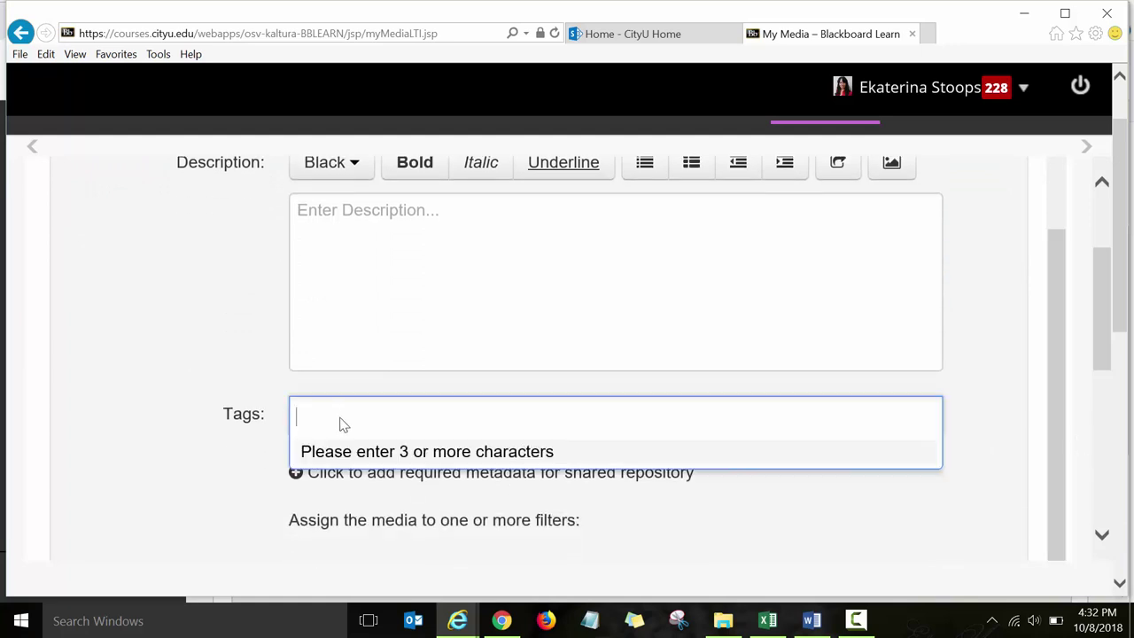
type("ka")
type("ltura")
key("Return")
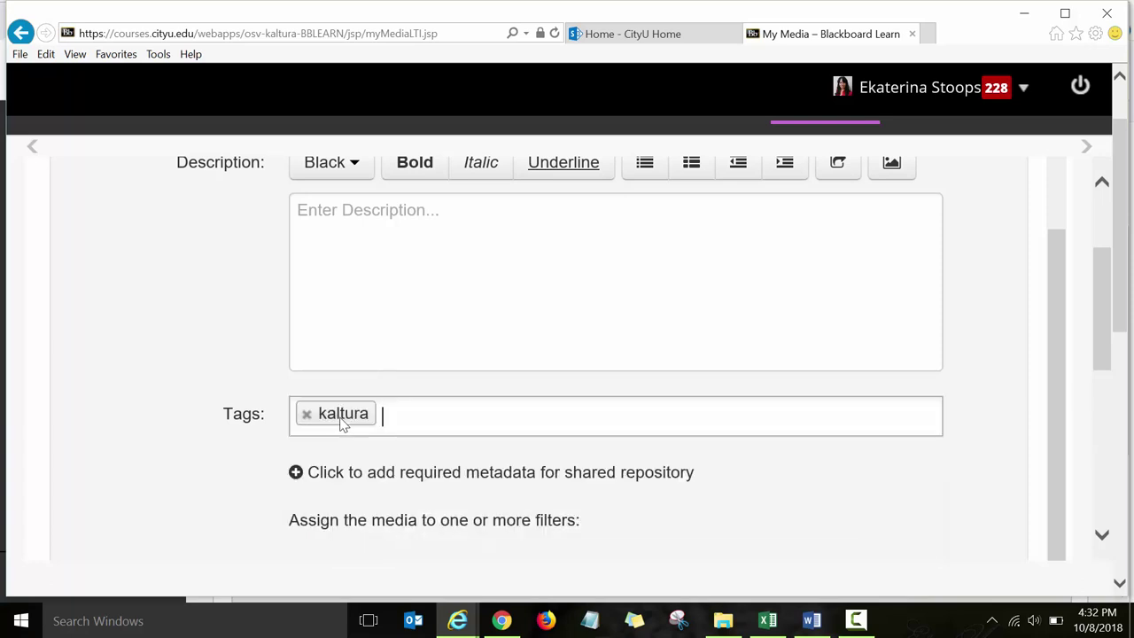
type(" nfo")
key("Return")
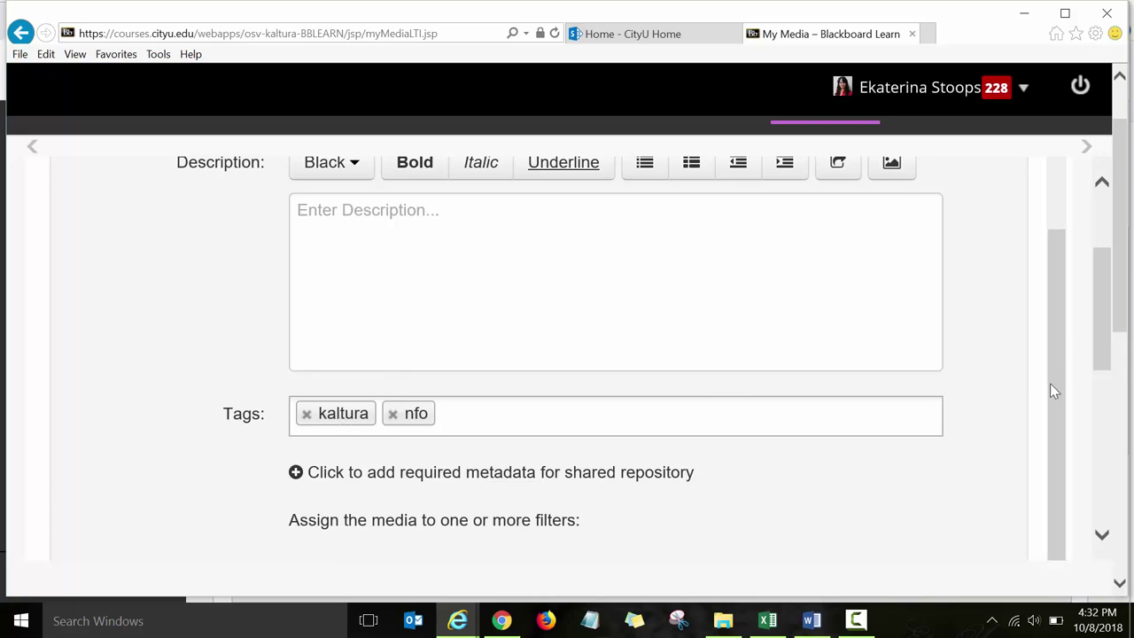
- Save the clip's details as Private and return to the My Media list
scroll(1104, 378, "down", 3)
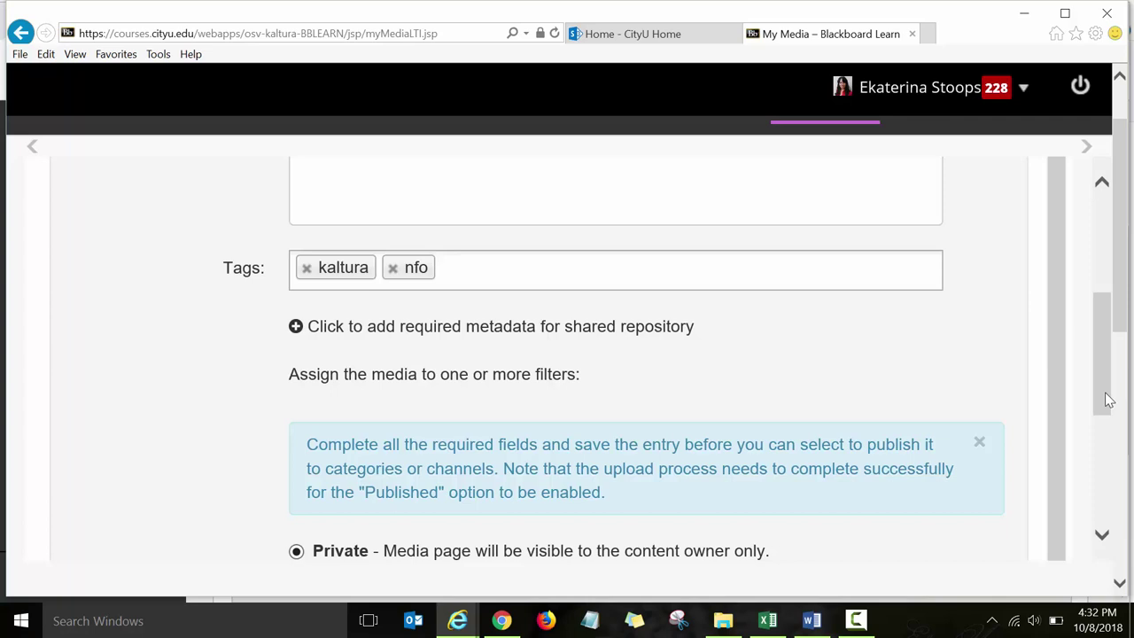
left_click_drag(1105, 400, 1102, 463)
left_click(325, 486)
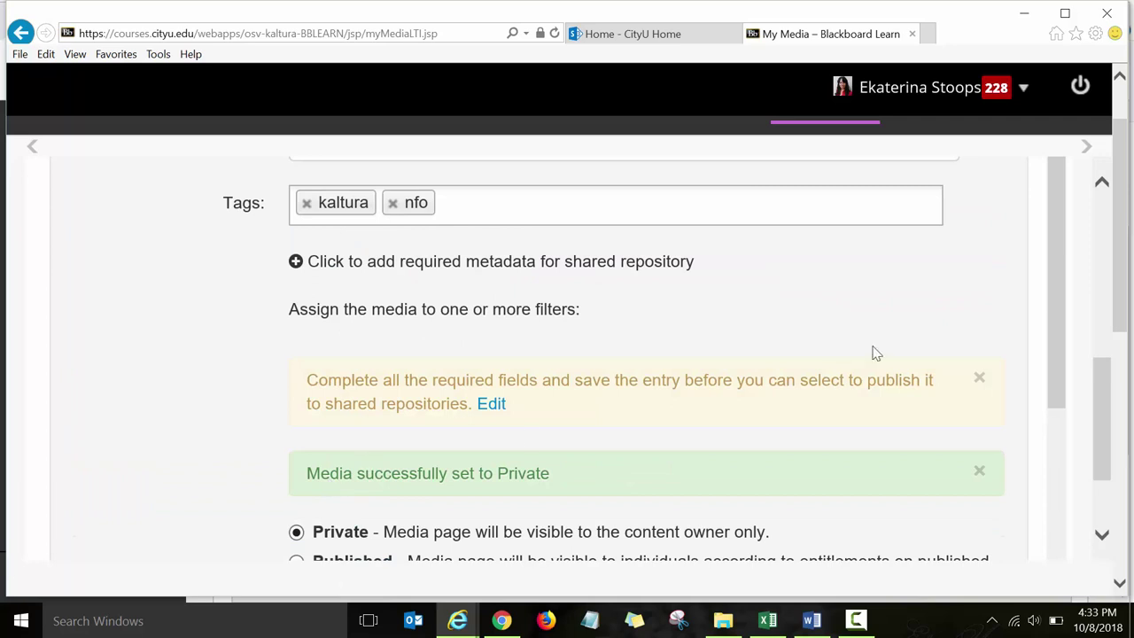
left_click_drag(1055, 284, 1067, 471)
left_click(569, 504)
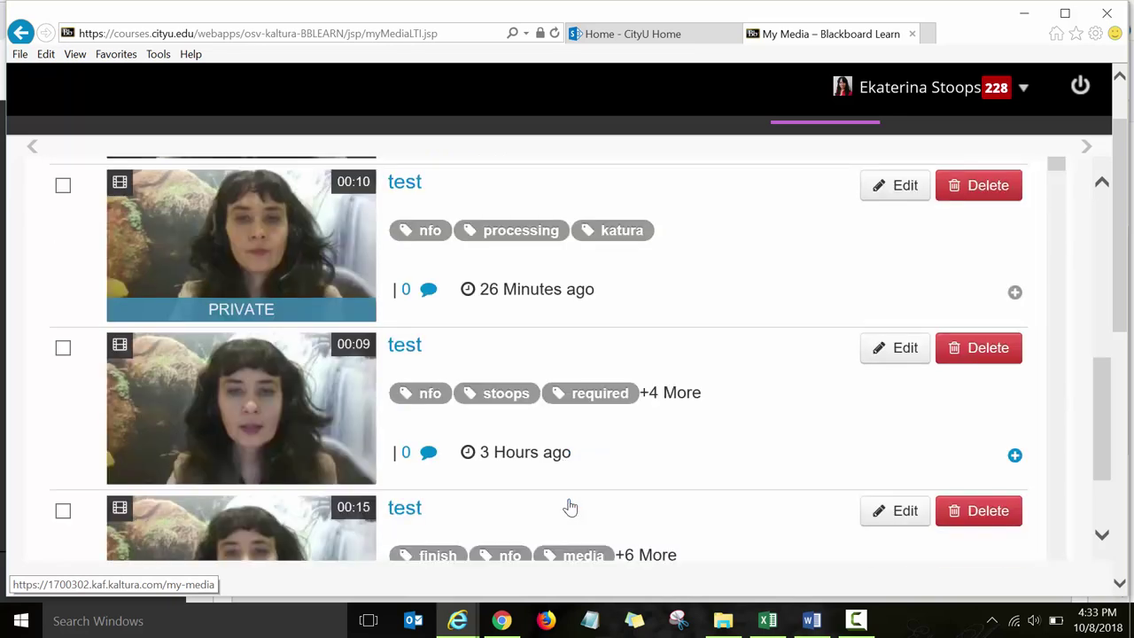
- Scroll the My Media list to review the new Private 'Week 3 Announcement test' entry
scroll(1118, 230, "up", 1)
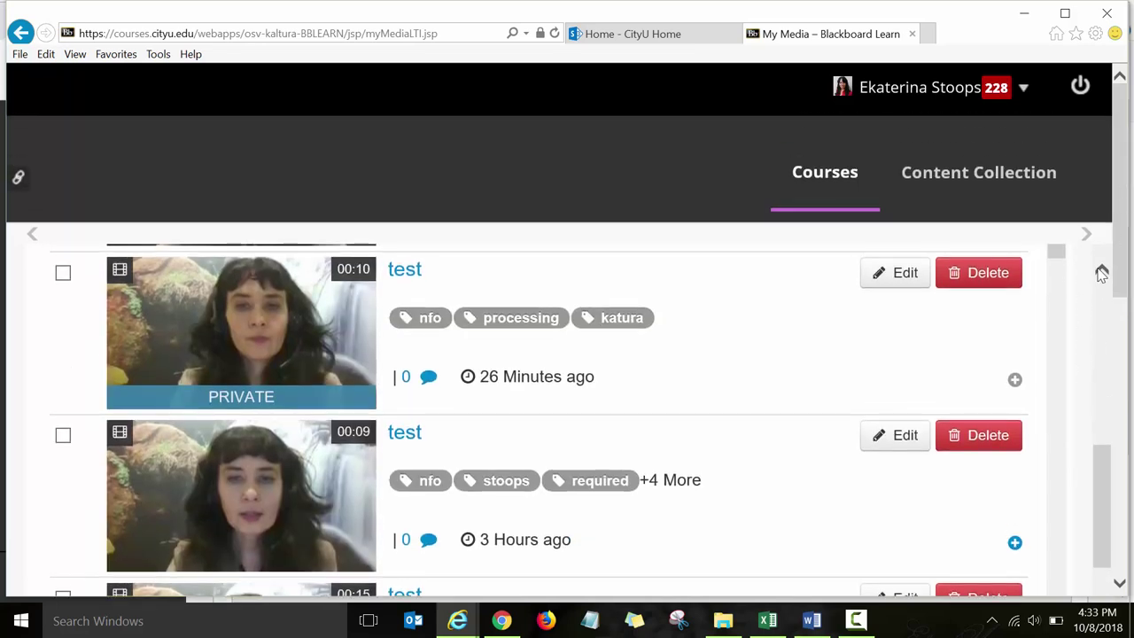
left_click(1102, 270)
left_click(1101, 271)
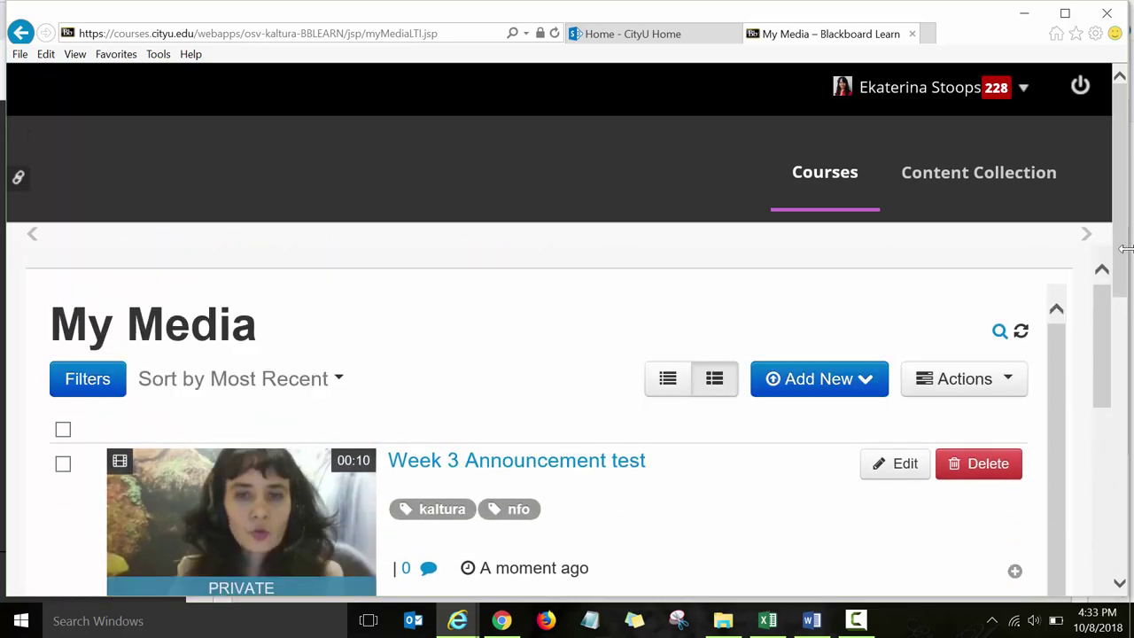
scroll(1123, 255, "down", 1)
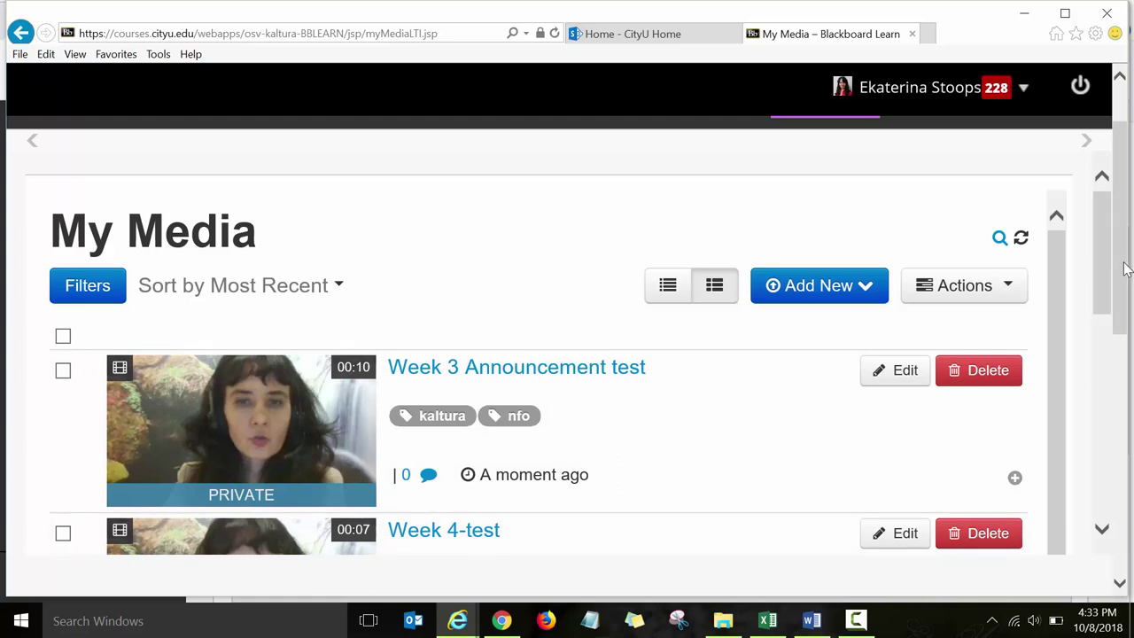
left_click_drag(1125, 266, 1125, 218)
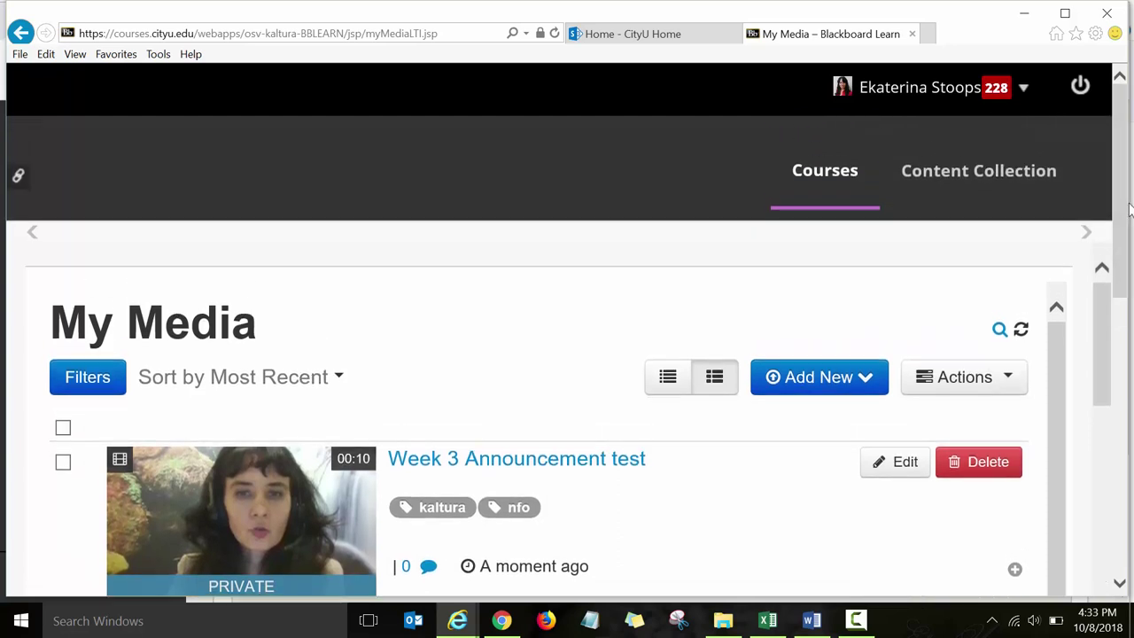
- Open the EPD 9005 Foundations in Adult Instruction course and go to its Course Content
left_click(842, 177)
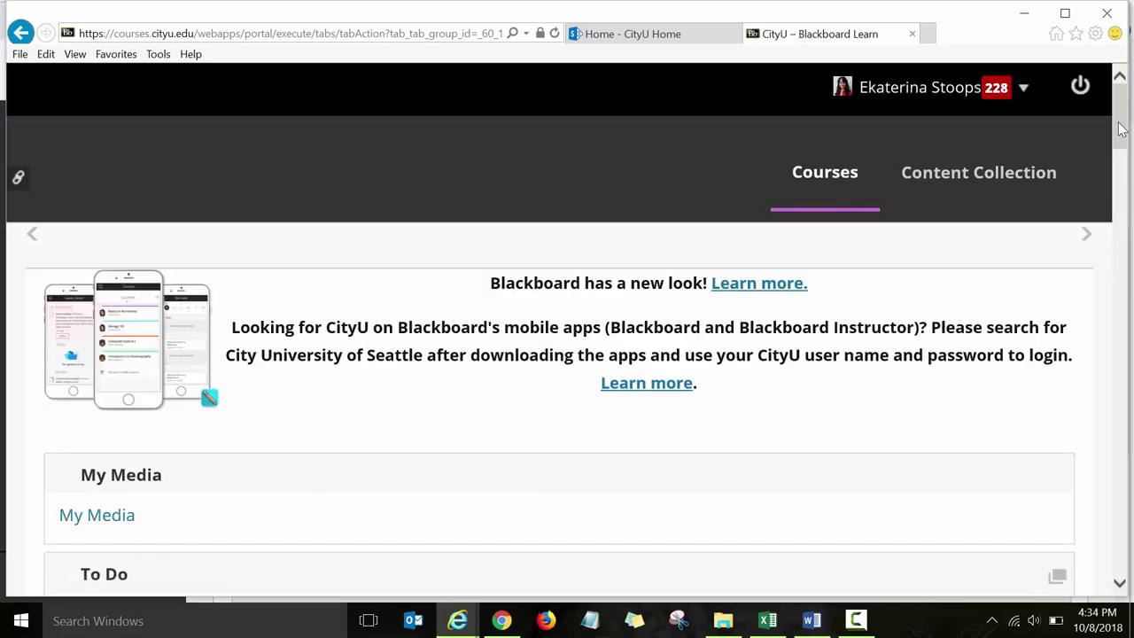
left_click_drag(1121, 128, 1123, 279)
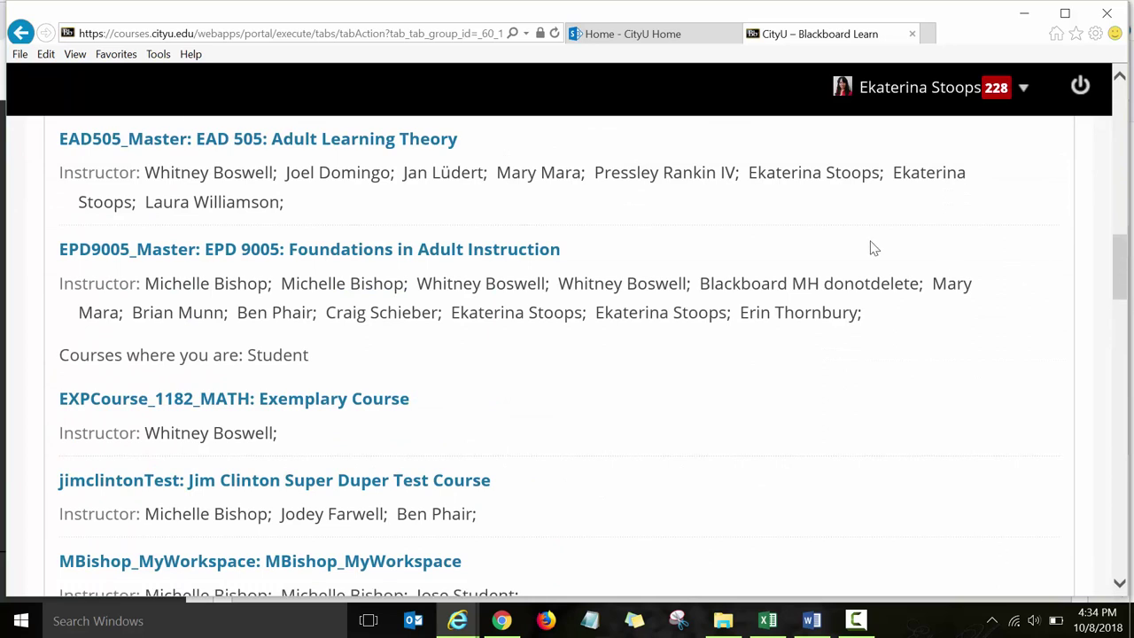
left_click(374, 257)
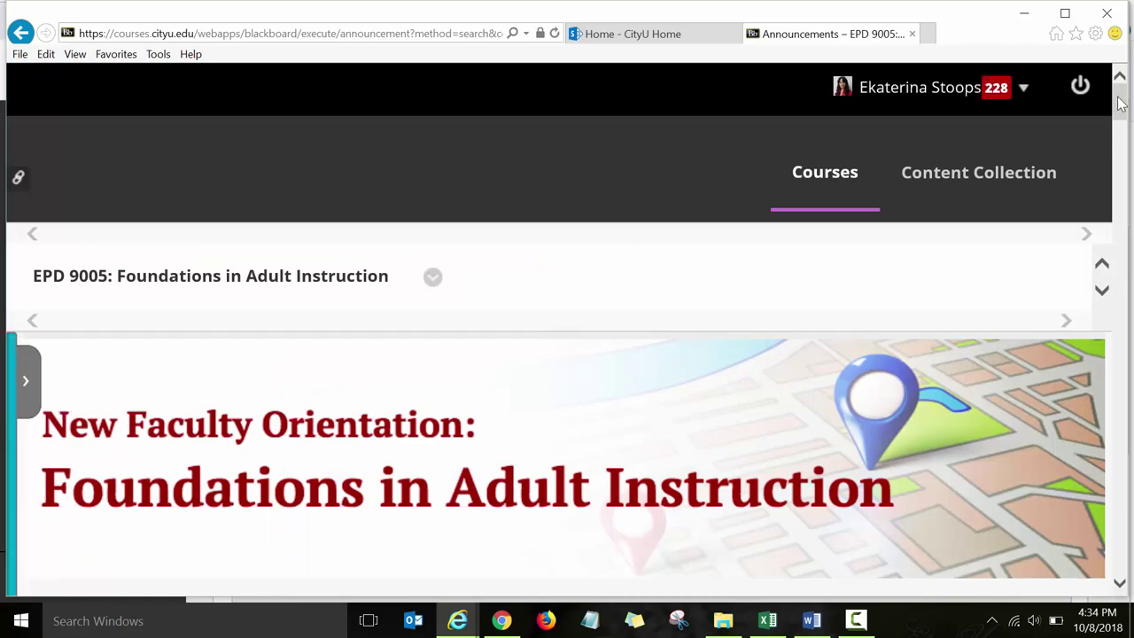
left_click_drag(1119, 104, 1122, 117)
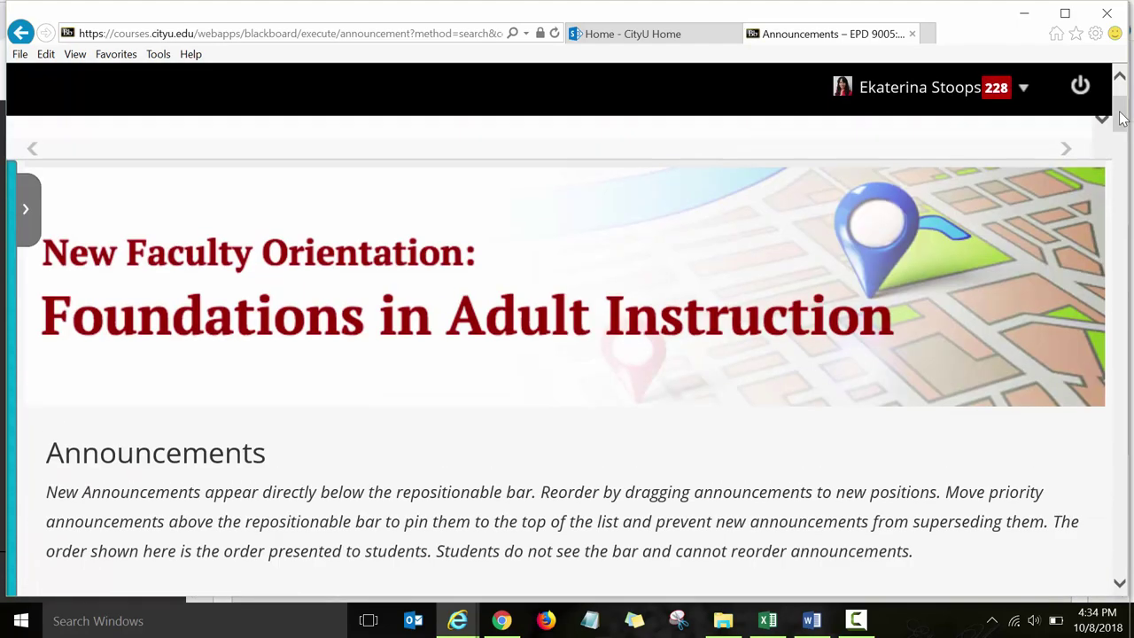
left_click(25, 209)
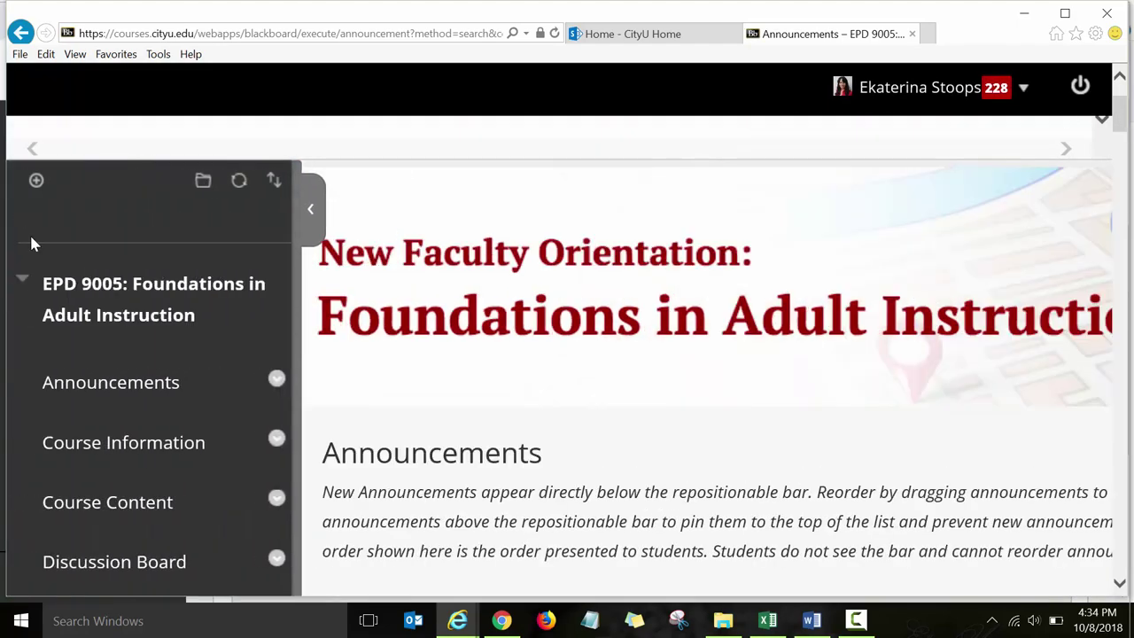
left_click(103, 507)
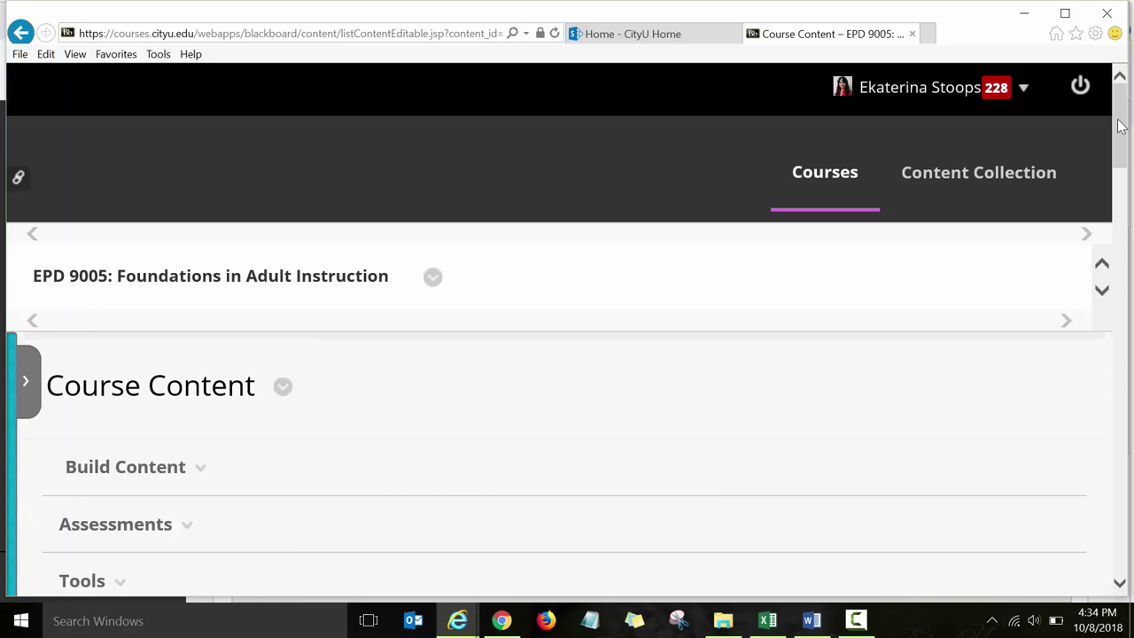
- Open the blog under Week 4 > Recording Week 1 Announcement
left_click_drag(1119, 127, 1087, 514)
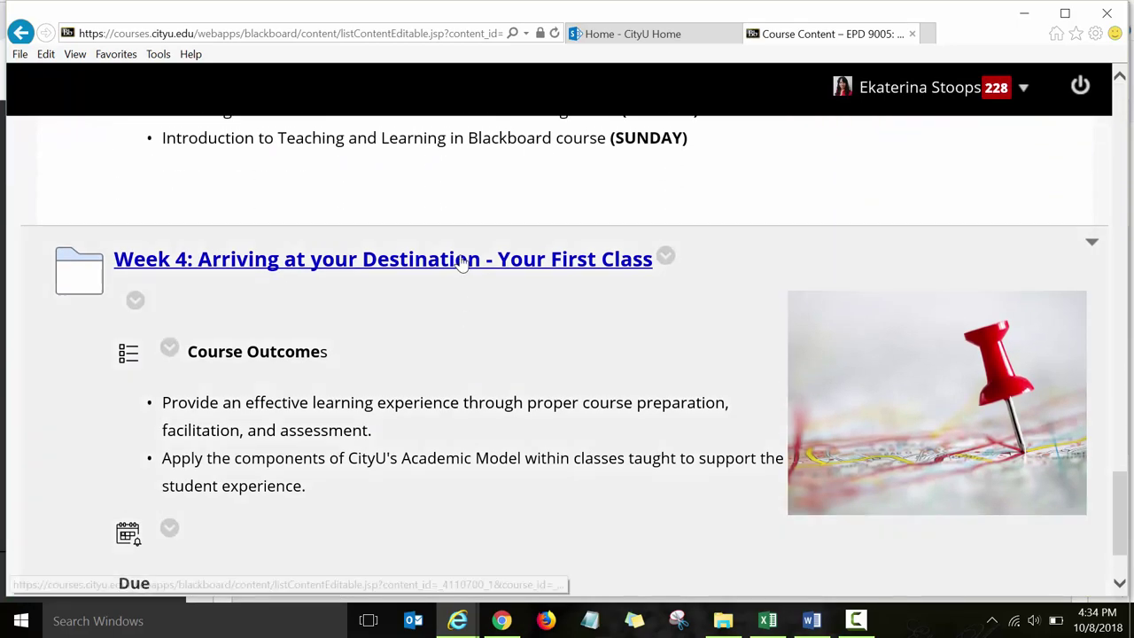
left_click(463, 260)
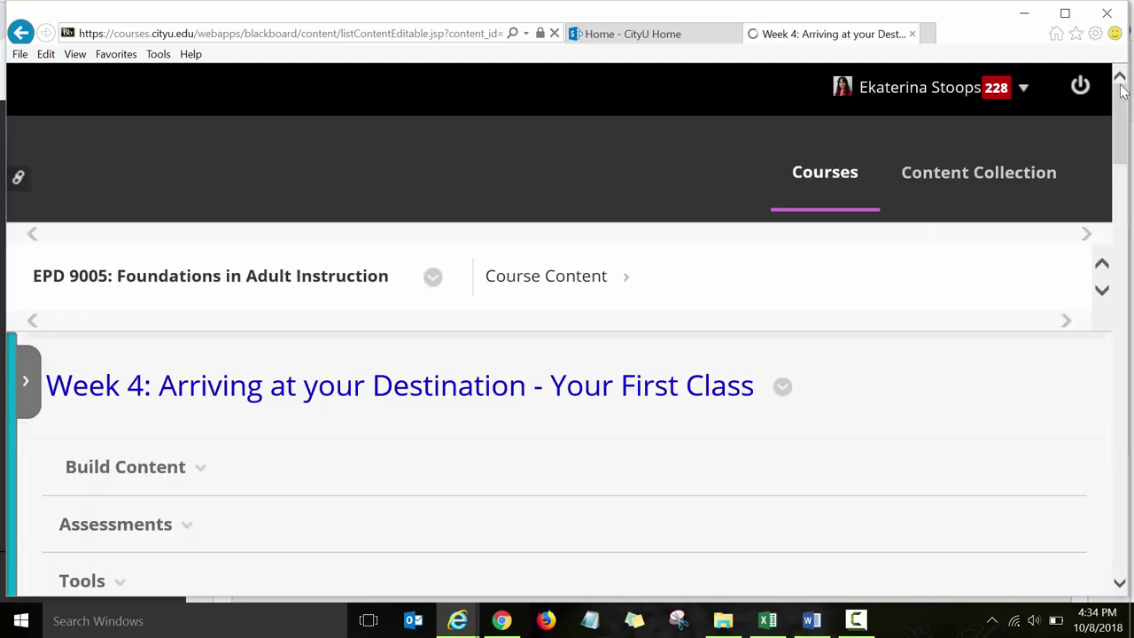
mouse_move(1121, 92)
left_mouse_down()
mouse_move(1127, 329)
mouse_move(1126, 305)
left_mouse_up()
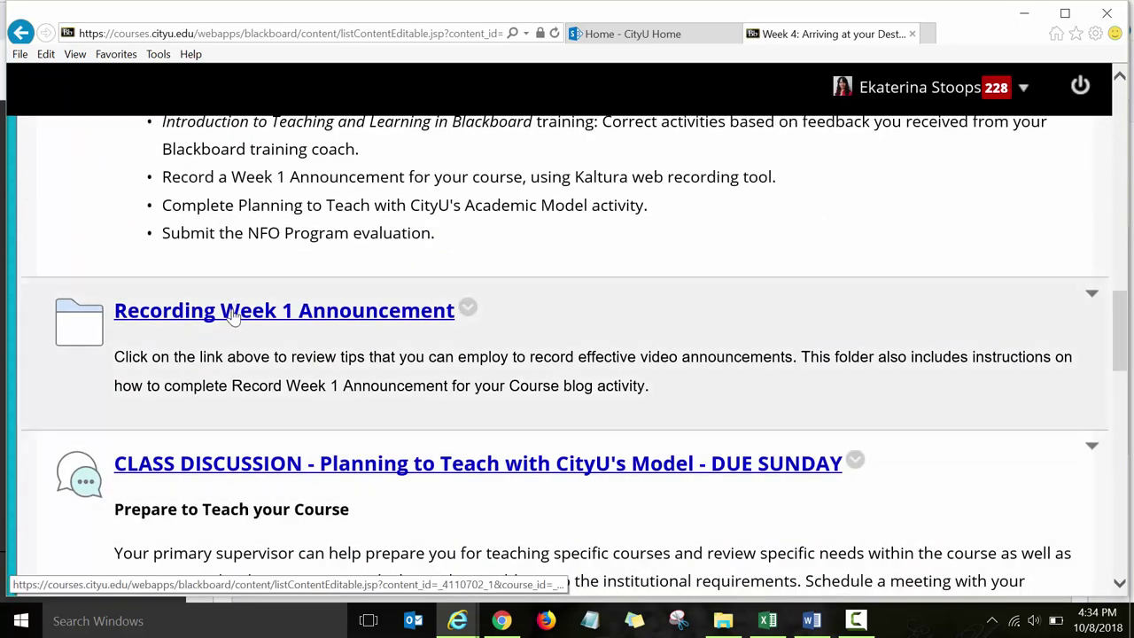
left_click(232, 317)
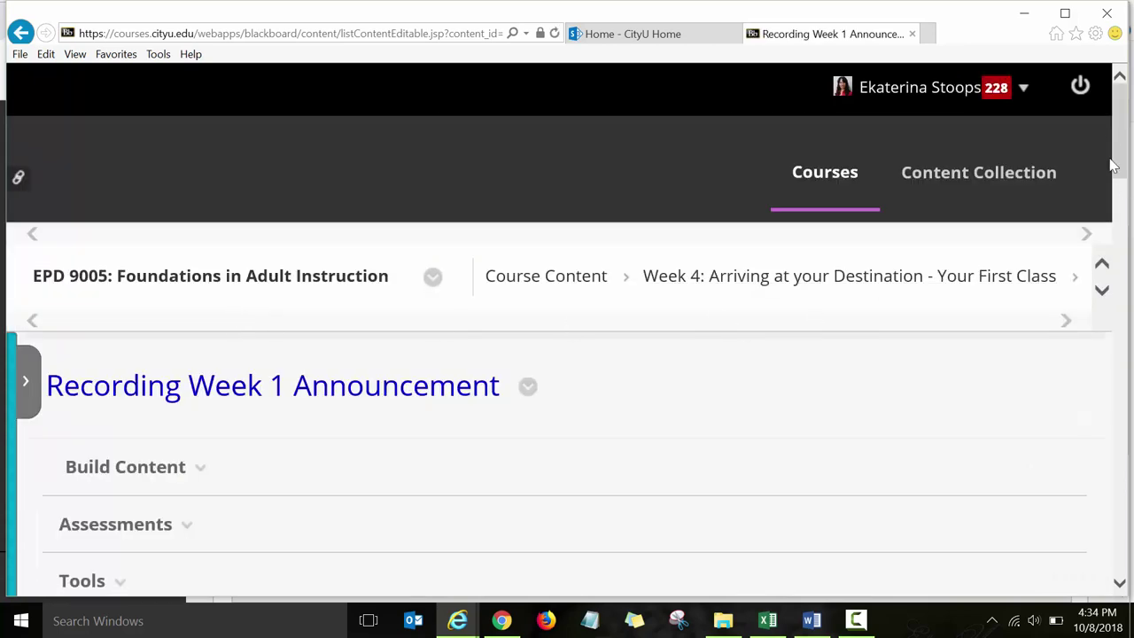
left_click_drag(1121, 151, 1121, 256)
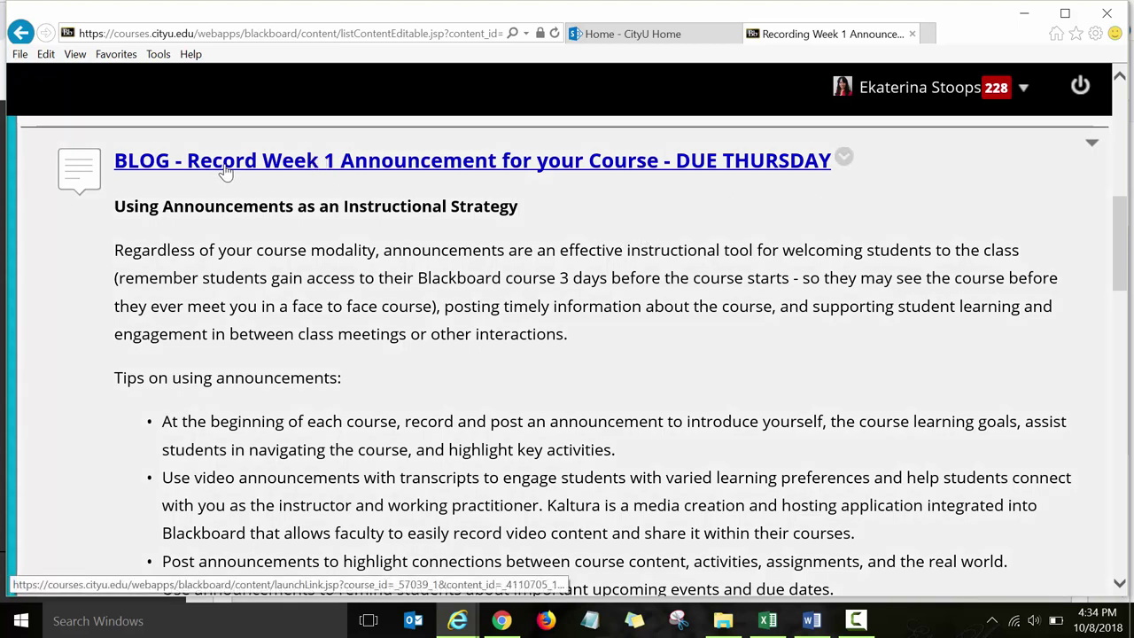
left_click(226, 164)
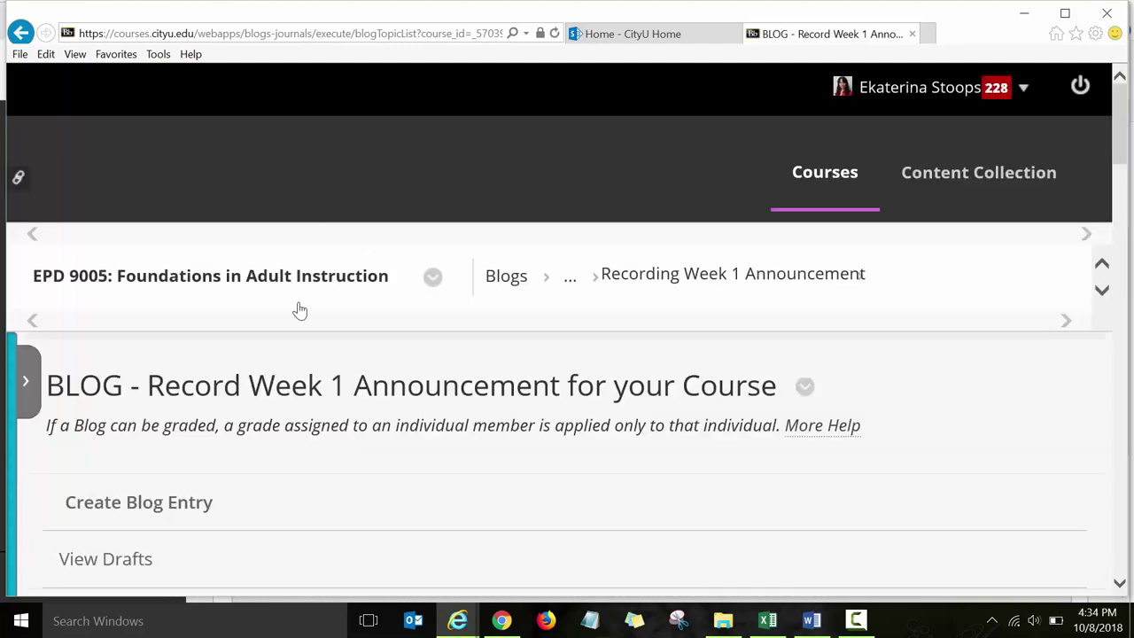
- Create a blog entry titled 'Week 4 Announcement' and show the Mashups media options
left_click(114, 514)
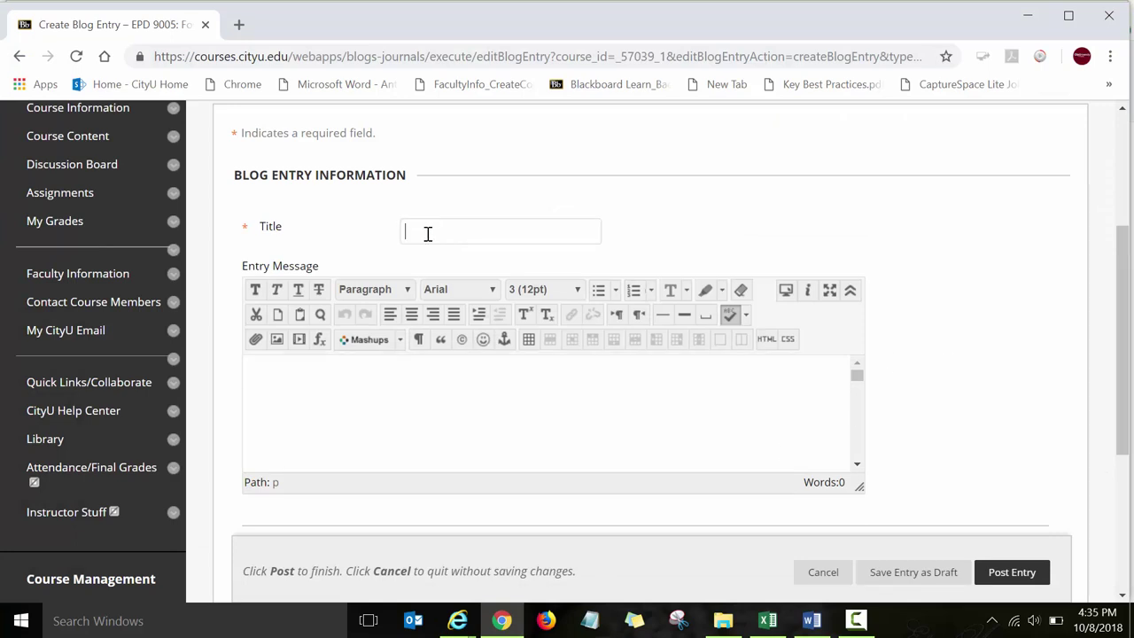
type("Week ")
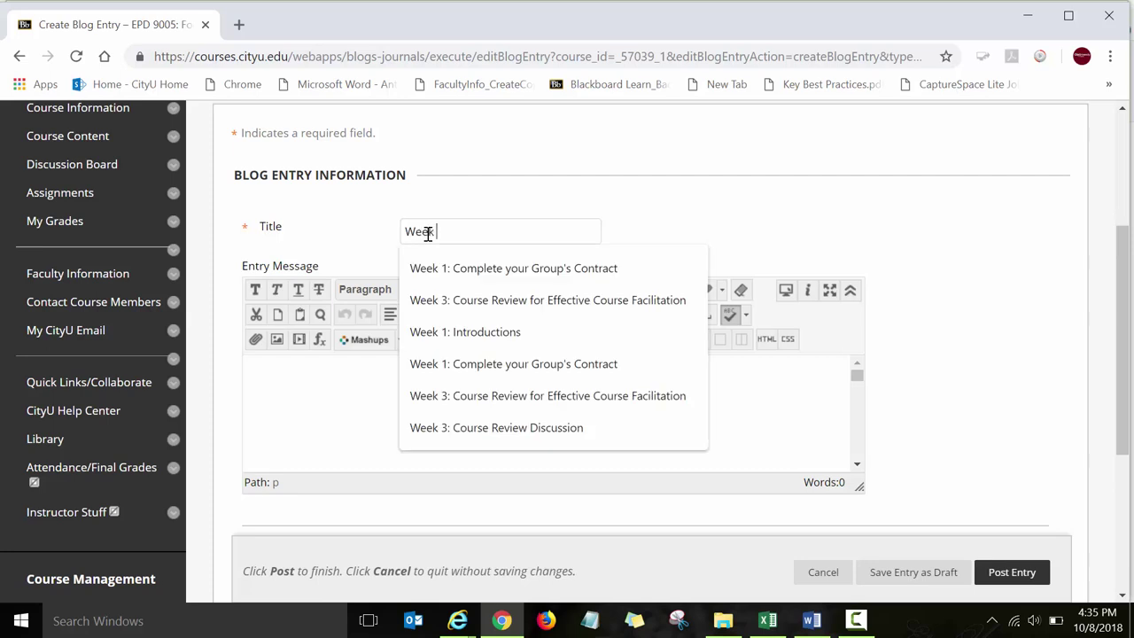
type("4 Announcement")
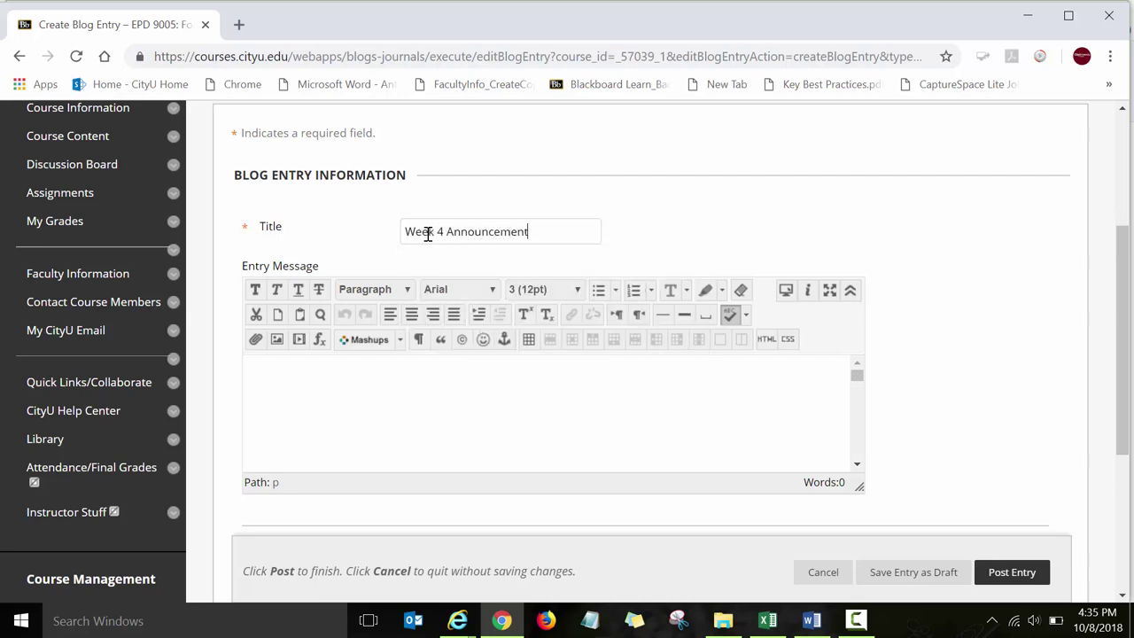
left_click(428, 234)
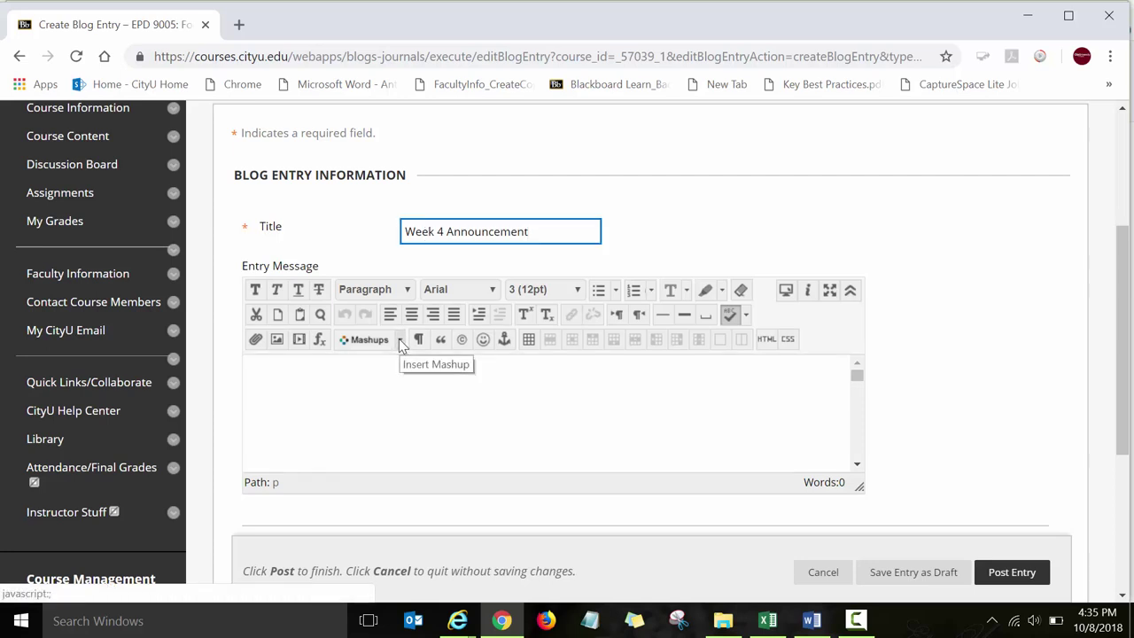
left_click(400, 340)
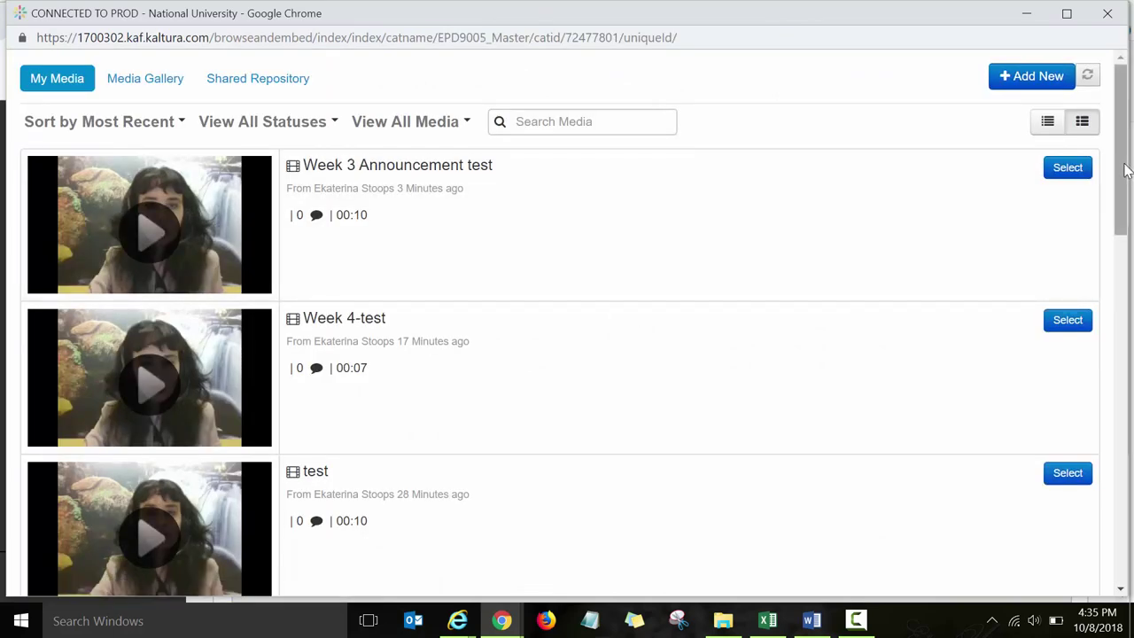
- Select the 'Week 3 Announcement test' Kaltura video to embed in the entry
left_click_drag(1123, 168, 1123, 159)
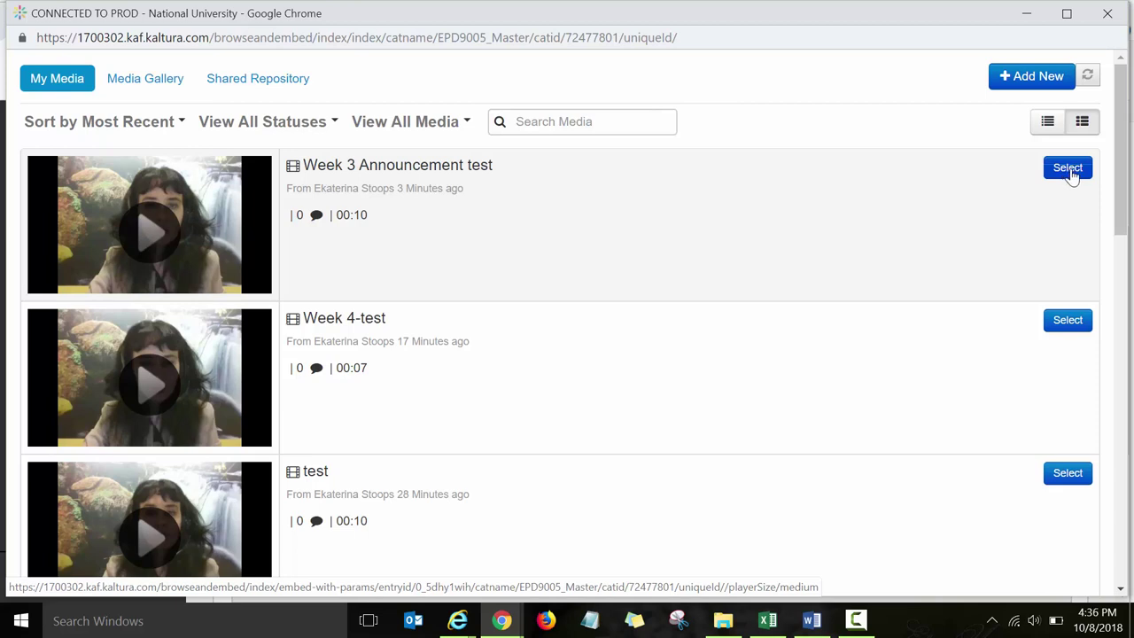
left_click(1071, 175)
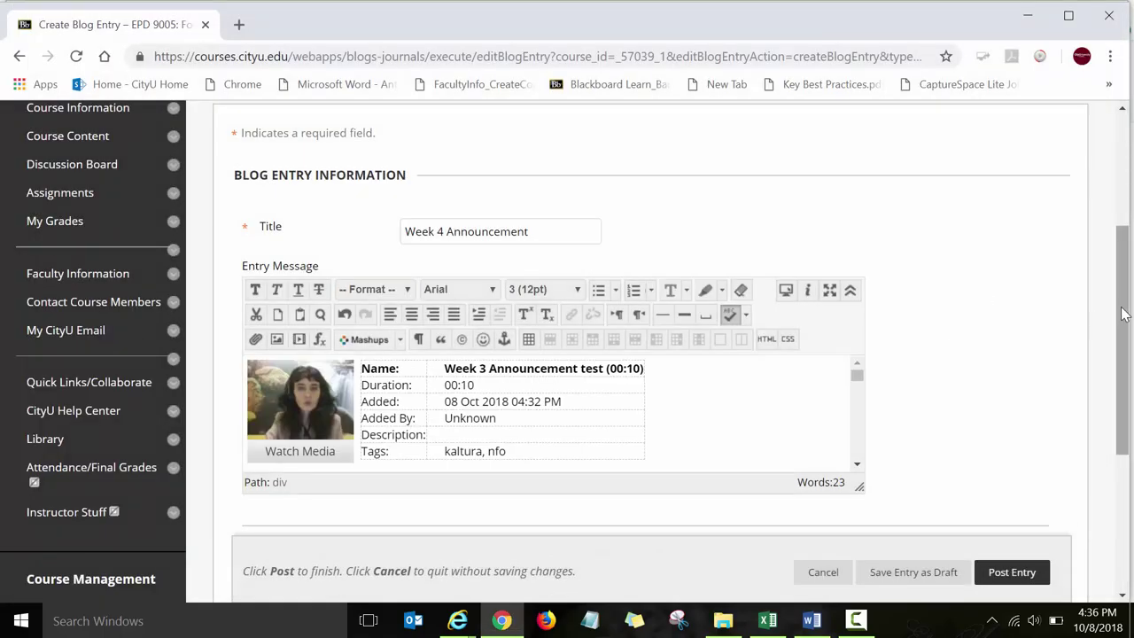
- Replace 'Unknown' in Added By with the author's name and relabel Description as 'Transcipt:'
left_click_drag(1124, 315, 1124, 353)
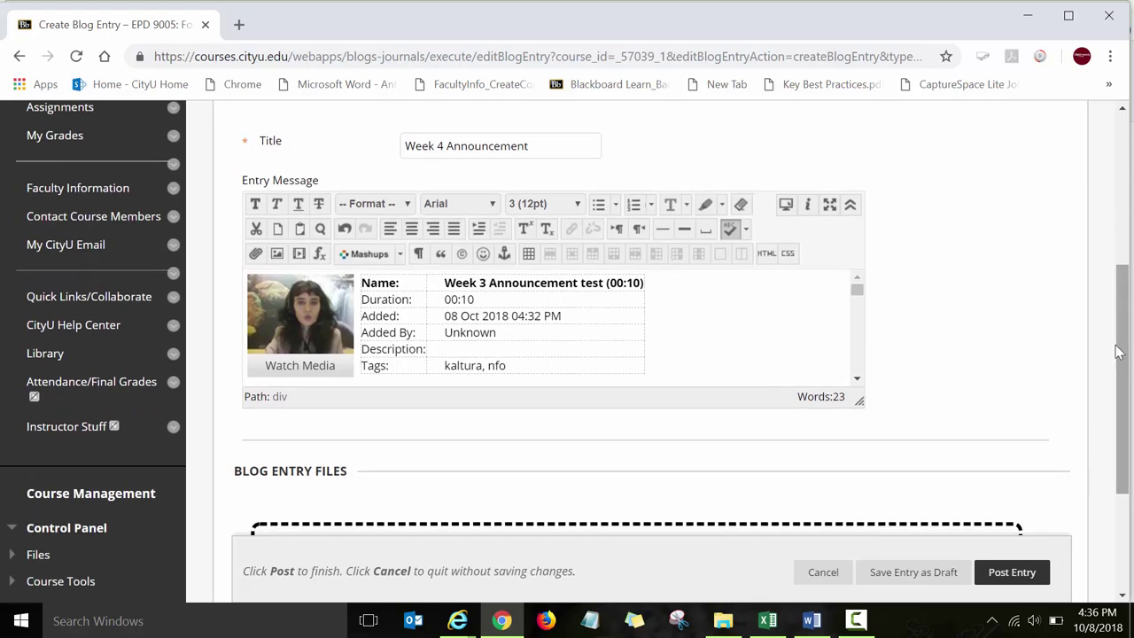
left_click(502, 330)
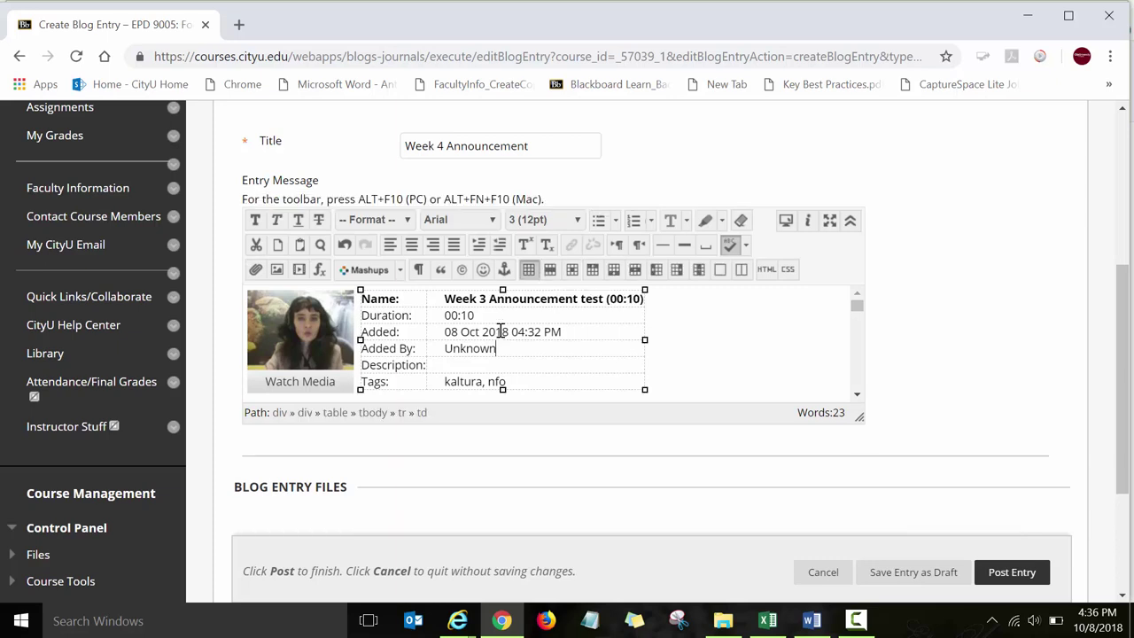
key("BackSpace")
key("BackSpace")
key("BackSpace")
key("BackSpace")
key("BackSpace")
key("BackSpace")
key("BackSpace")
type("Ekaterina Stoops")
left_click(423, 364)
key("BackSpace")
key("BackSpace")
key("BackSpace")
key("BackSpace")
key("BackSpace")
key("BackSpace")
key("BackSpace")
key("BackSpace")
key("BackSpace")
key("BackSpace")
key("BackSpace")
type("Transcipt:")
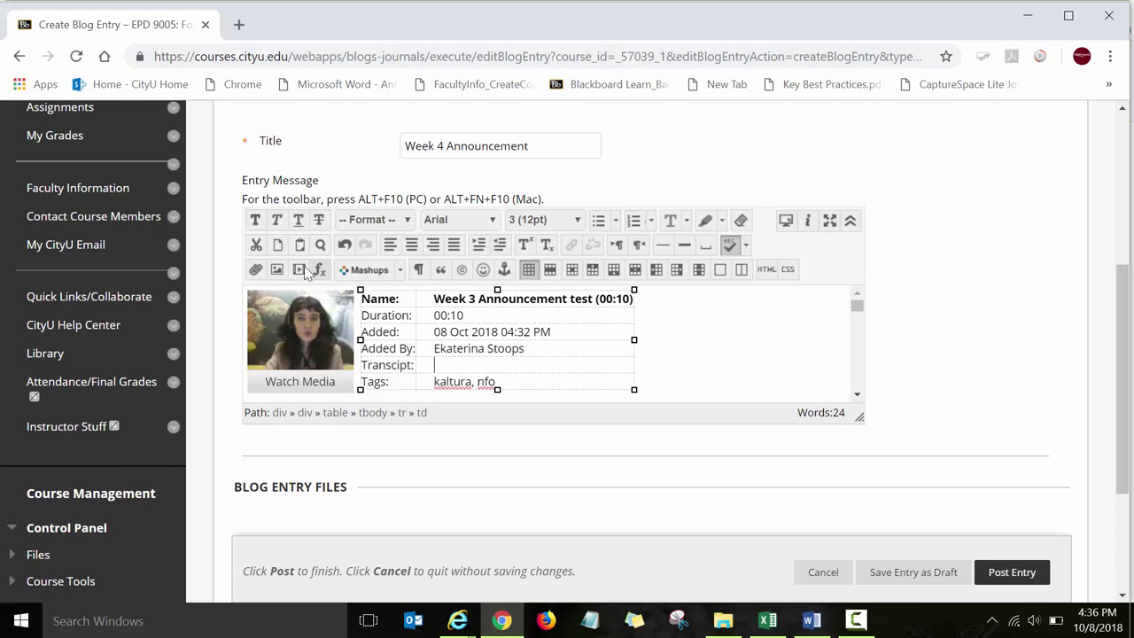
left_click(256, 271)
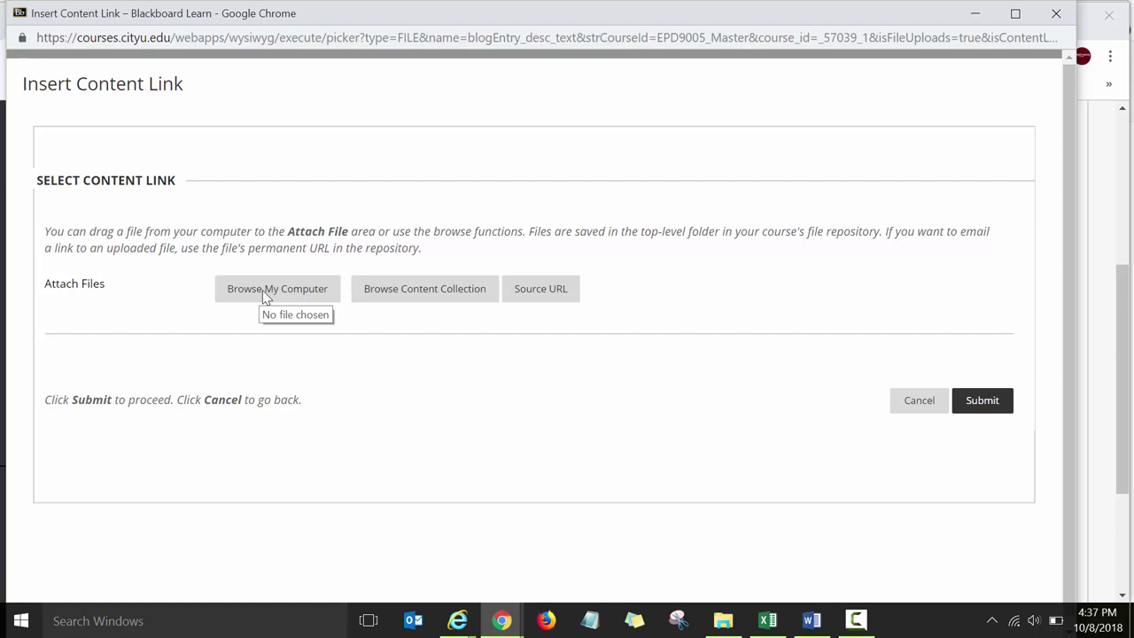
left_click(988, 409)
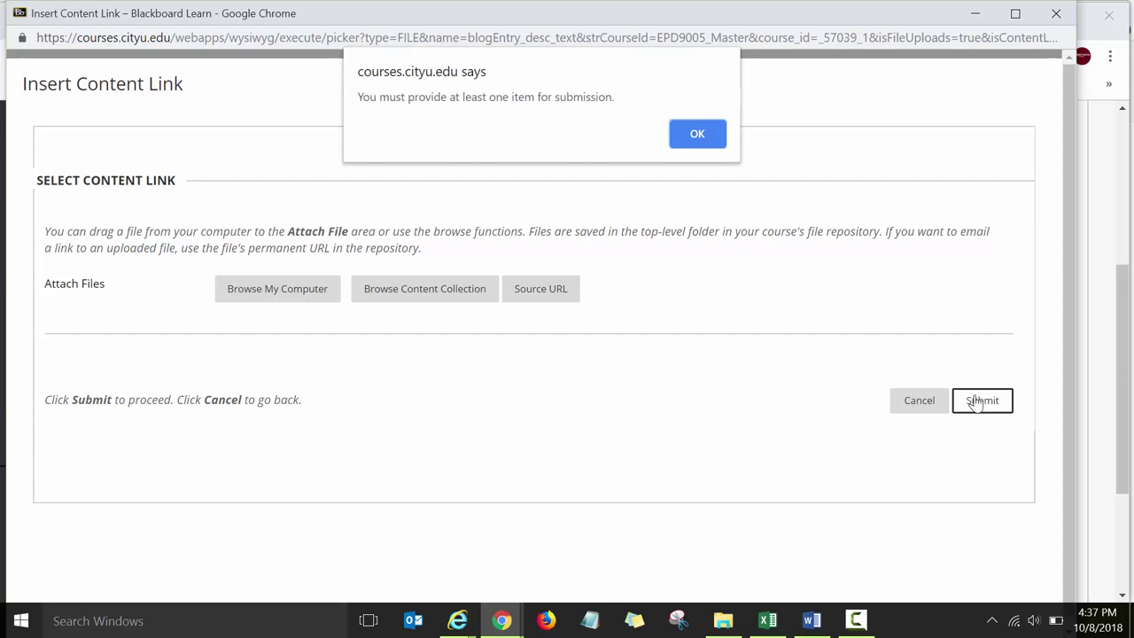
left_click(704, 137)
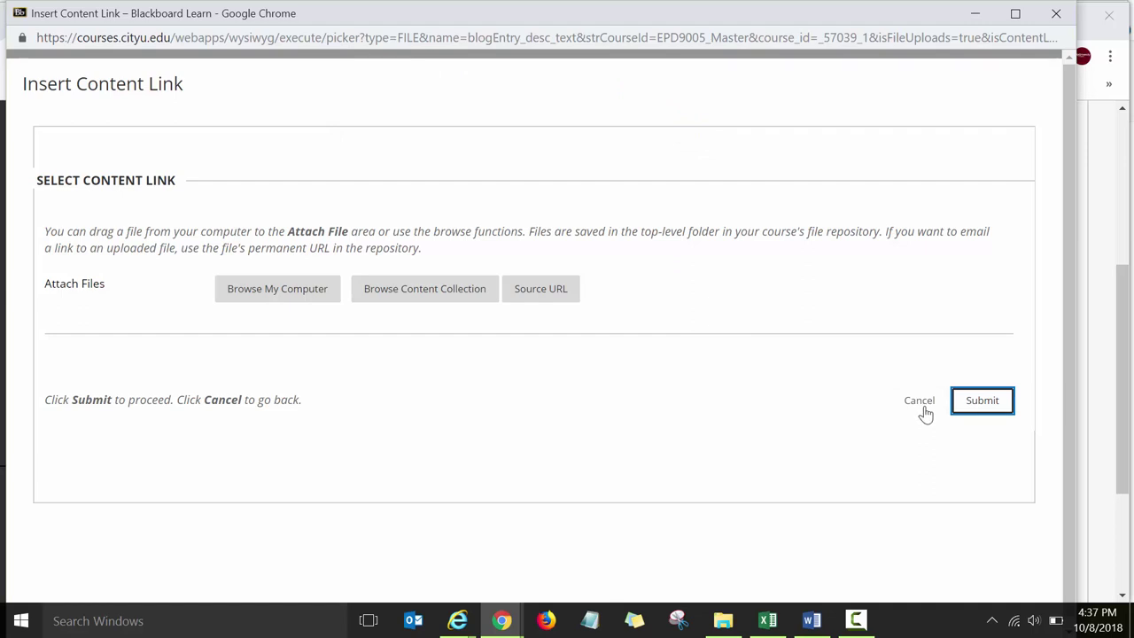
left_click(920, 402)
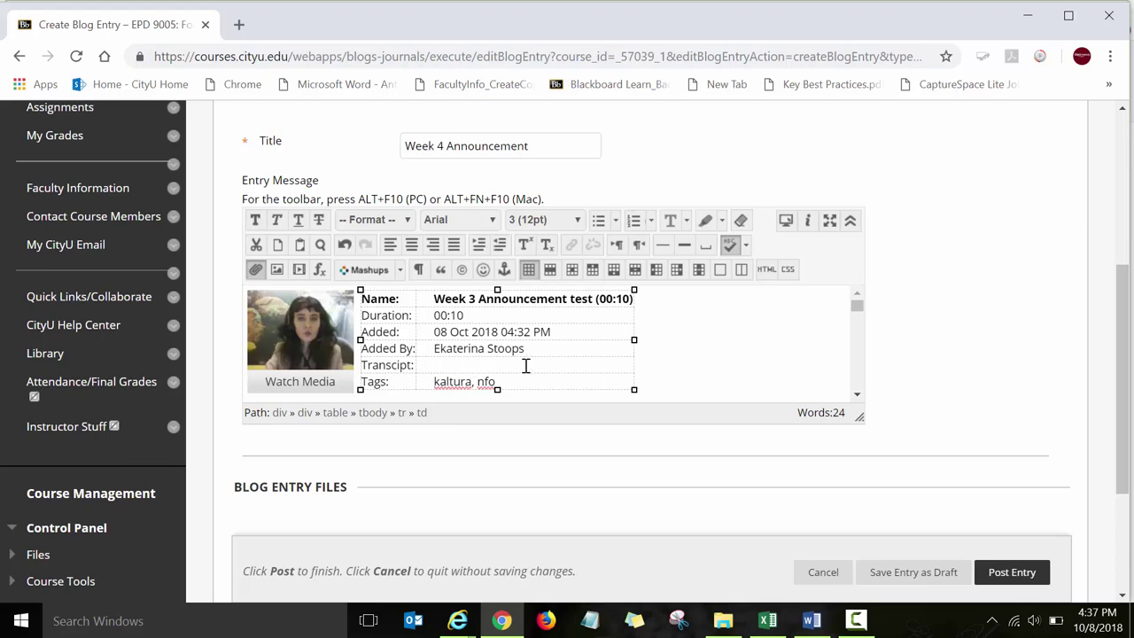
- Post the Week 4 Announcement entry and view it on the blog page
left_click(1012, 574)
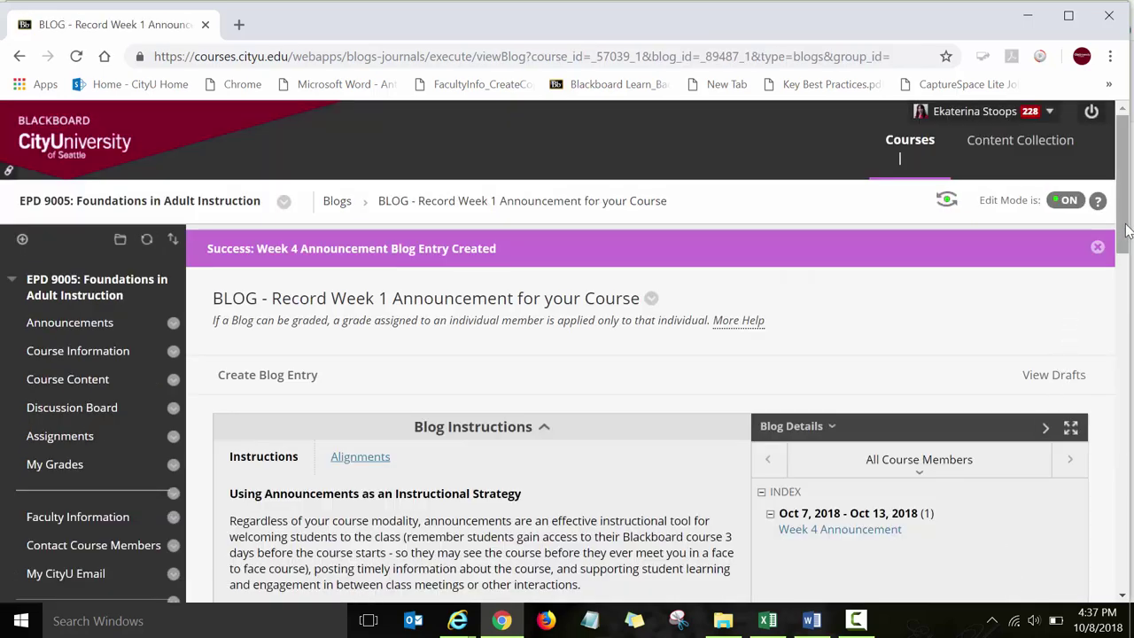
left_click_drag(1126, 228, 1127, 503)
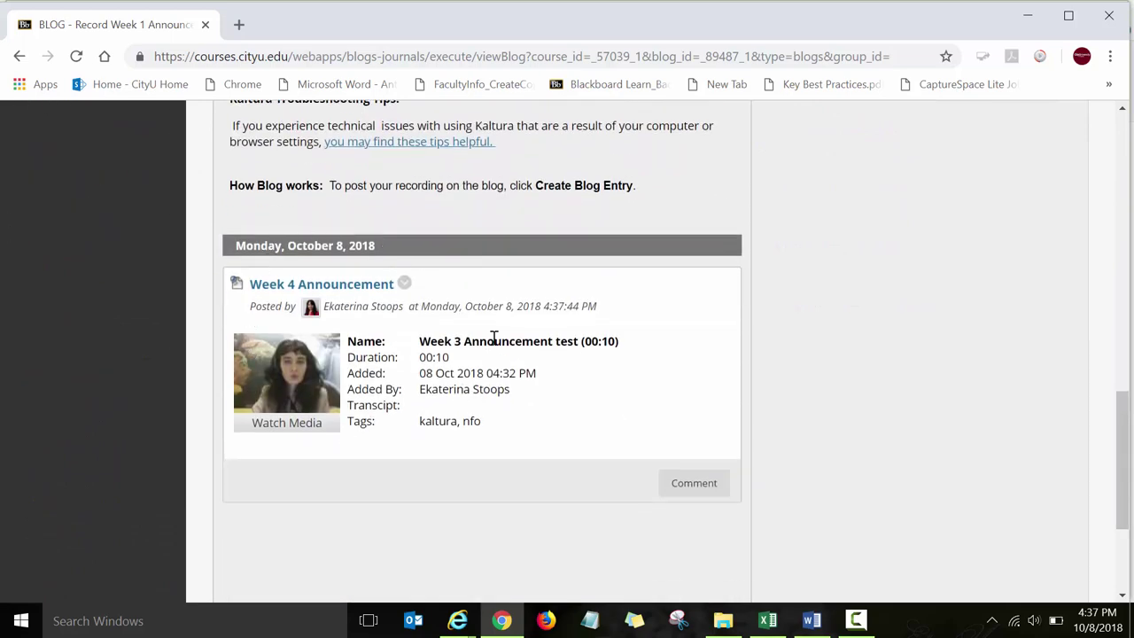